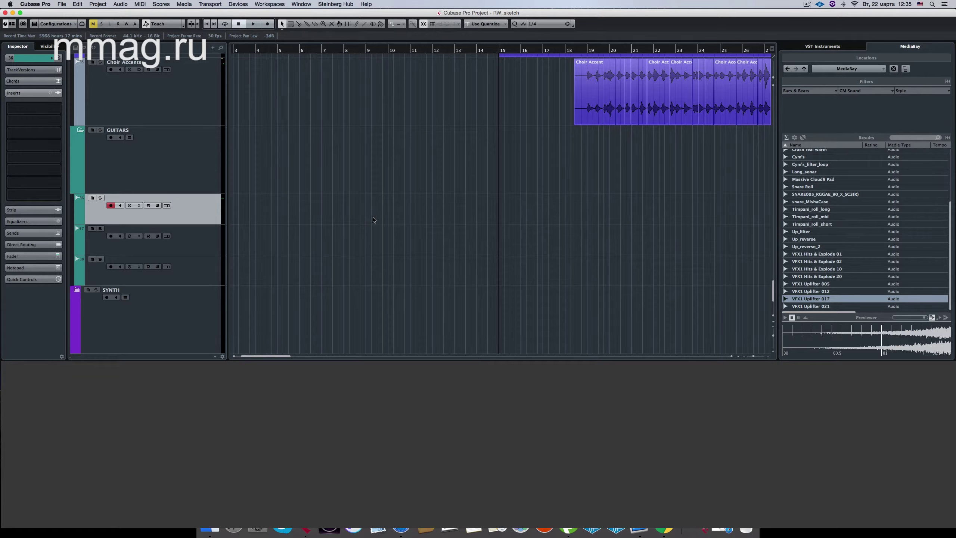
- Record a guitar take on the first track of the GUITARS folder from bar 15 to about bar 38
key(KP_Multiply)
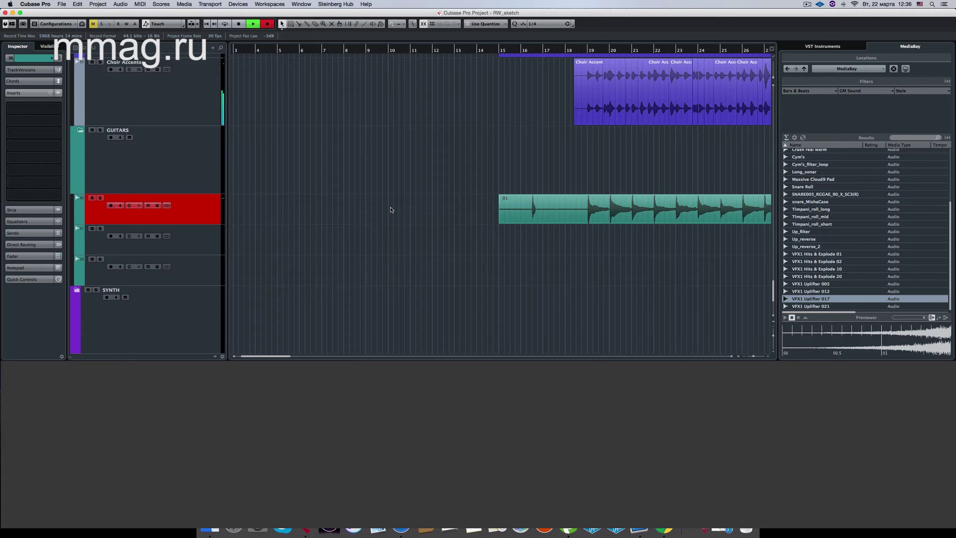
scroll(393, 210, right, 10)
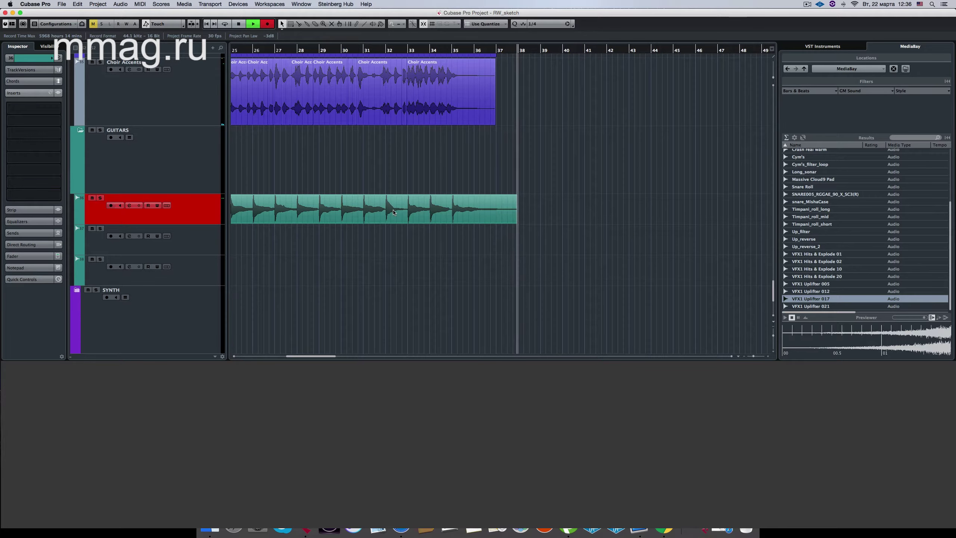
key(space)
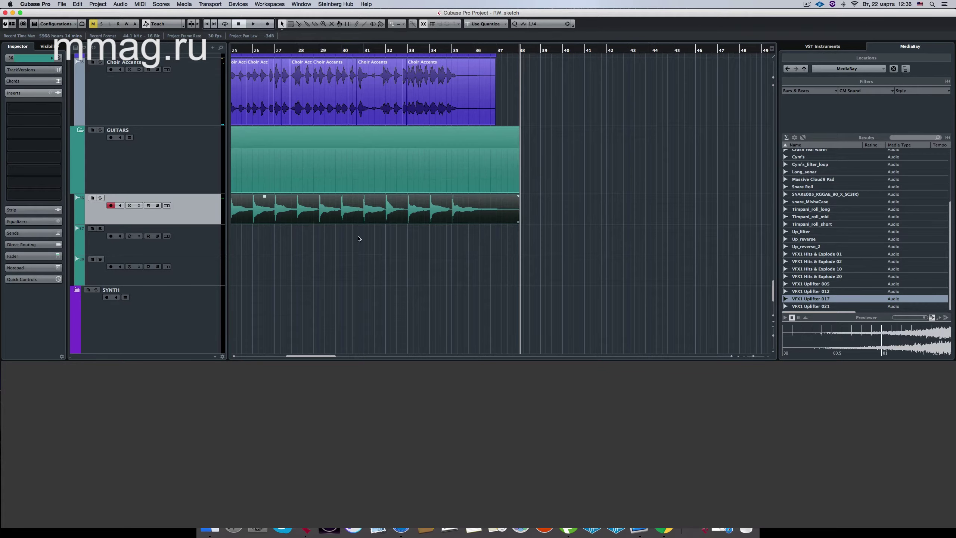
- Record a doubling guitar take on the second track of the GUITARS folder from about bar 18 to bar 38
scroll(358, 238, left, 10)
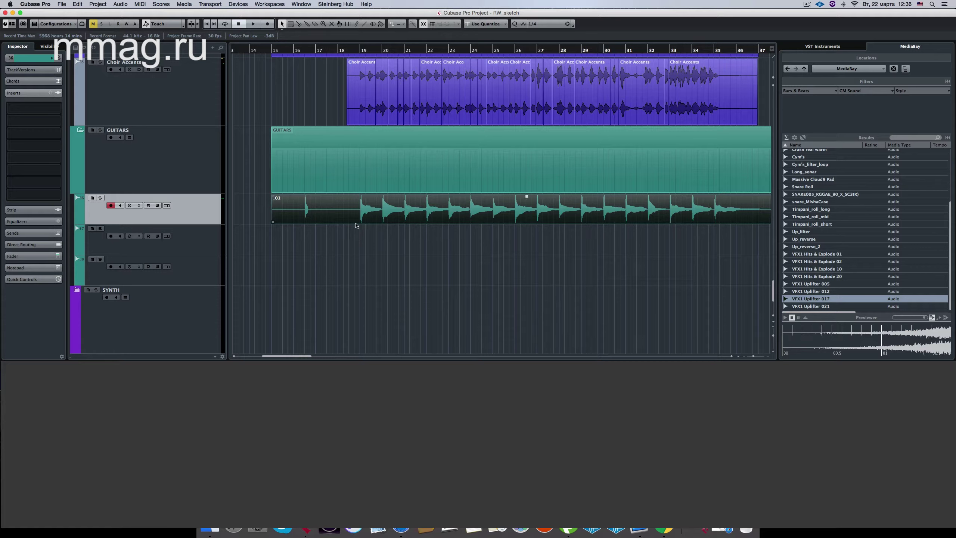
click(196, 237)
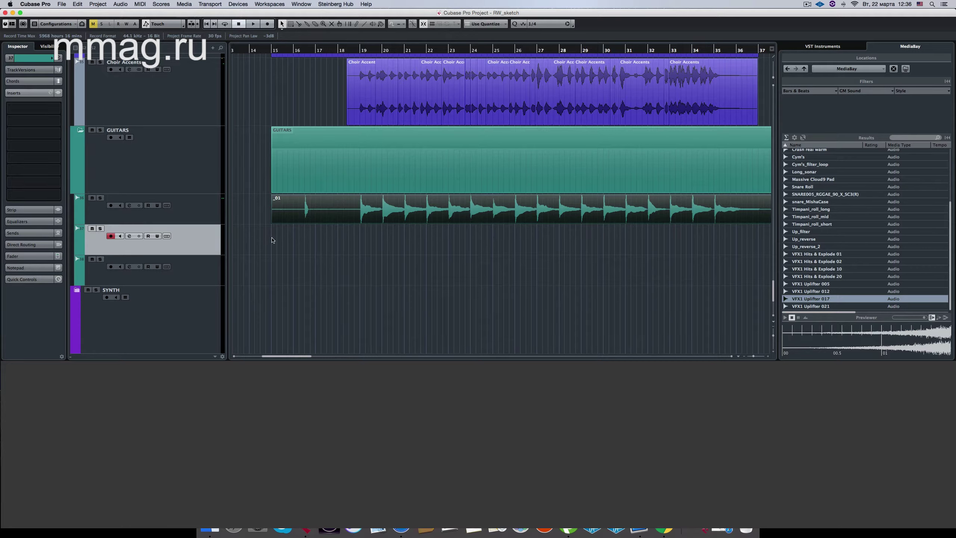
click(332, 53)
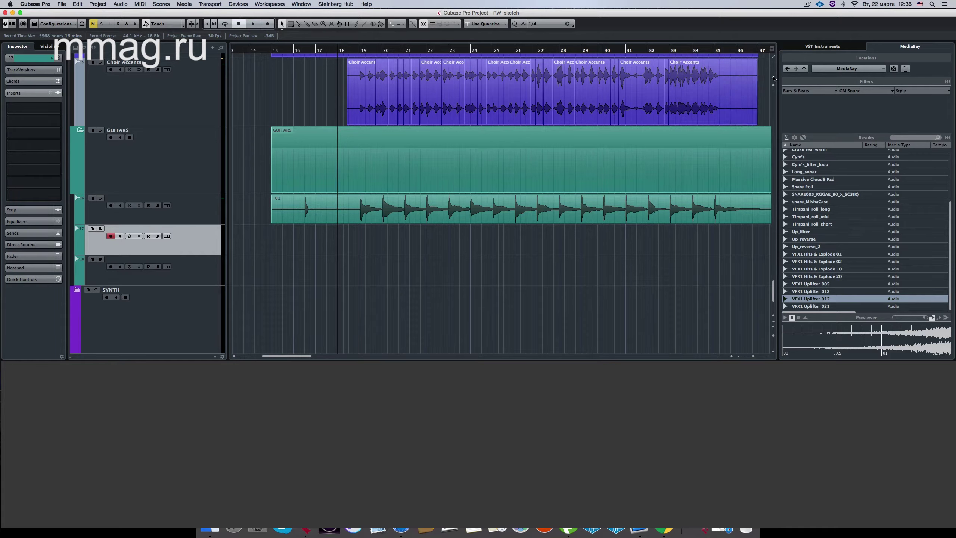
key(KP_Multiply)
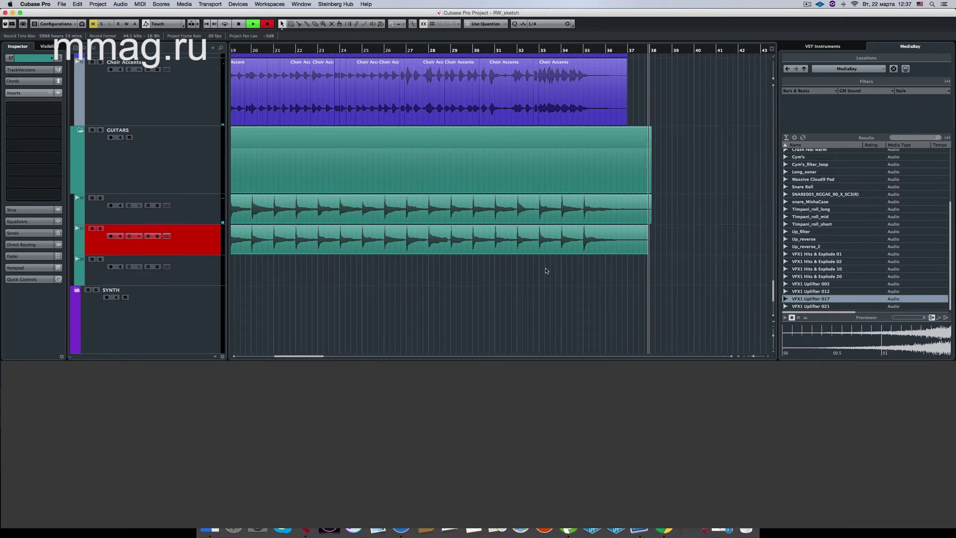
key(space)
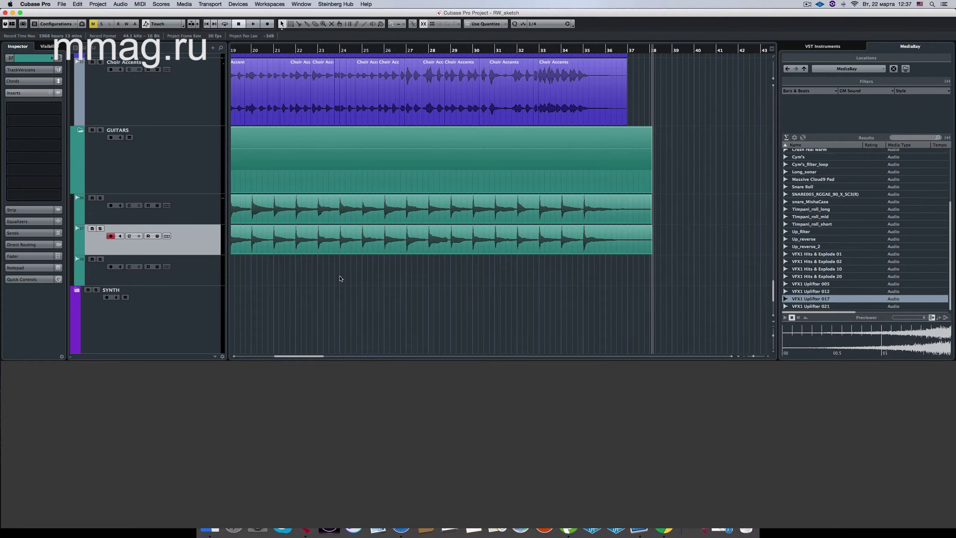
- Split both guitar takes at bar 18, beat 4 and delete the parts before the split
scroll(341, 280, left, 5)
alt+click(327, 214)
key(Delete)
click(285, 239)
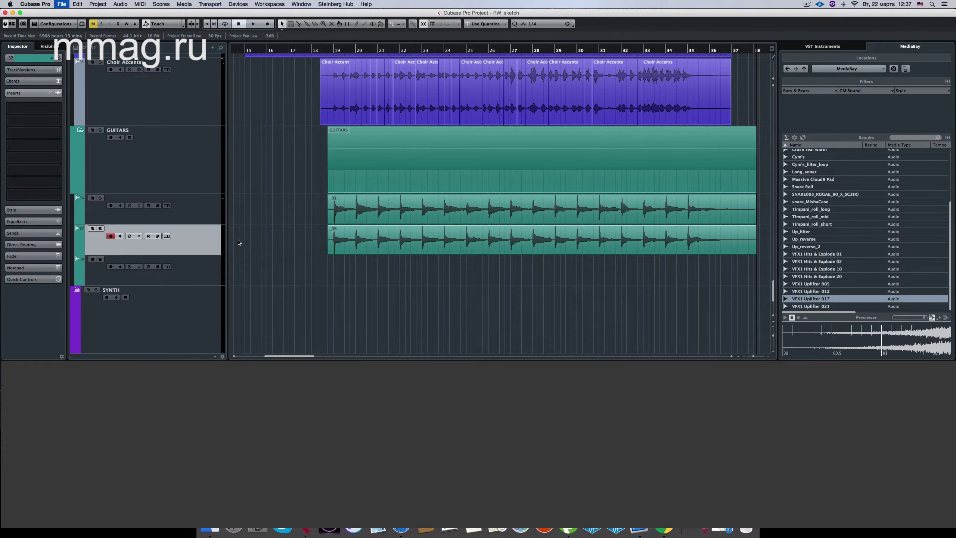
- Insert AmpliTube 3 on the first guitar track and load the Custom Shop Orange AD-30 preset Who IS
click(211, 221)
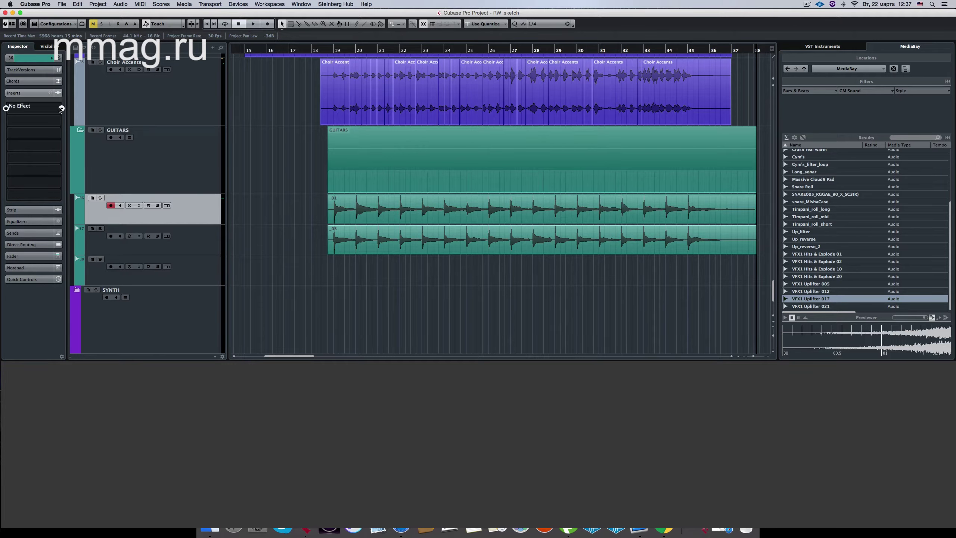
click(60, 109)
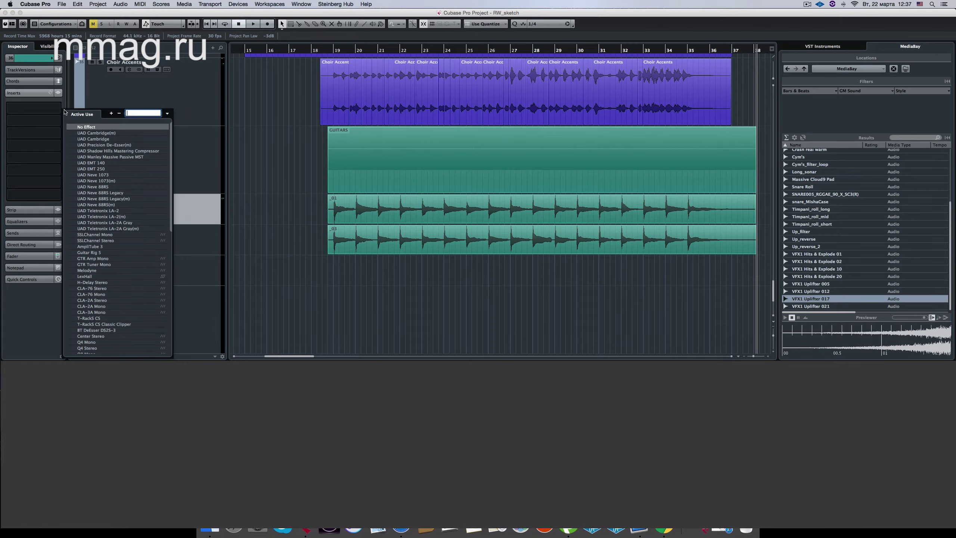
click(108, 247)
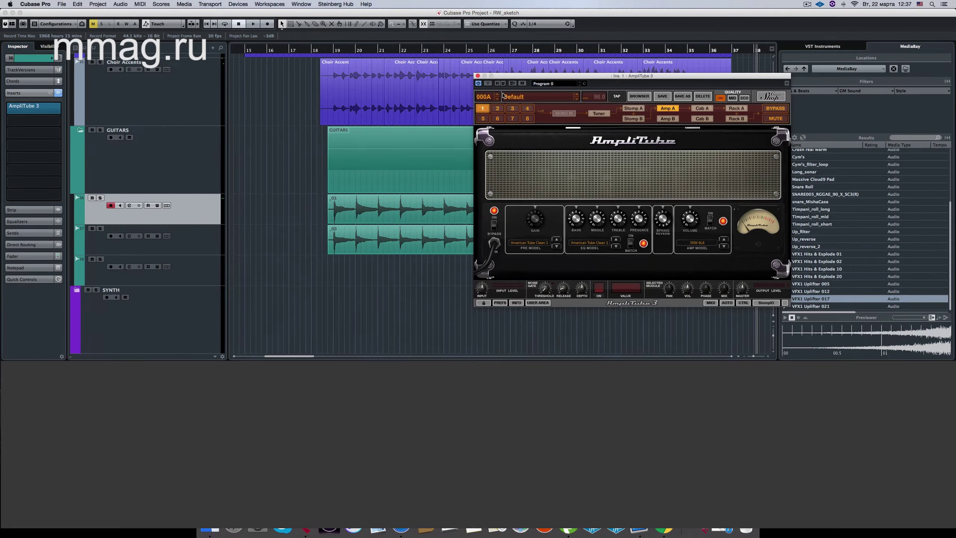
click(520, 97)
mouse_move(535, 125)
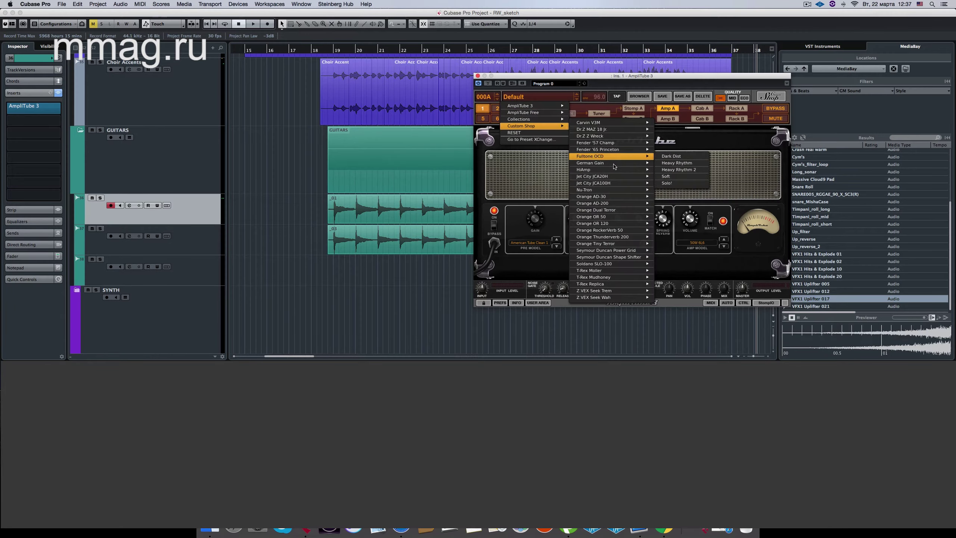
mouse_move(618, 192)
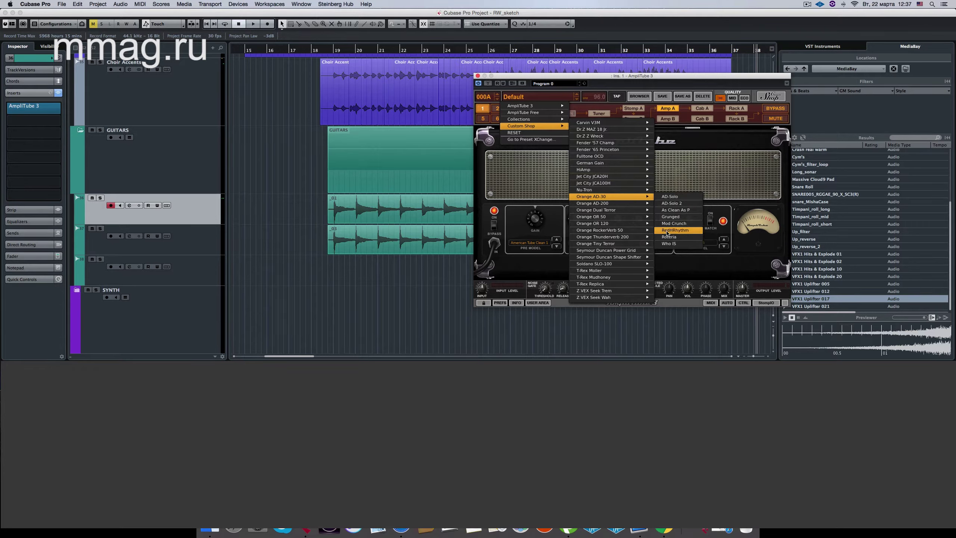
click(669, 243)
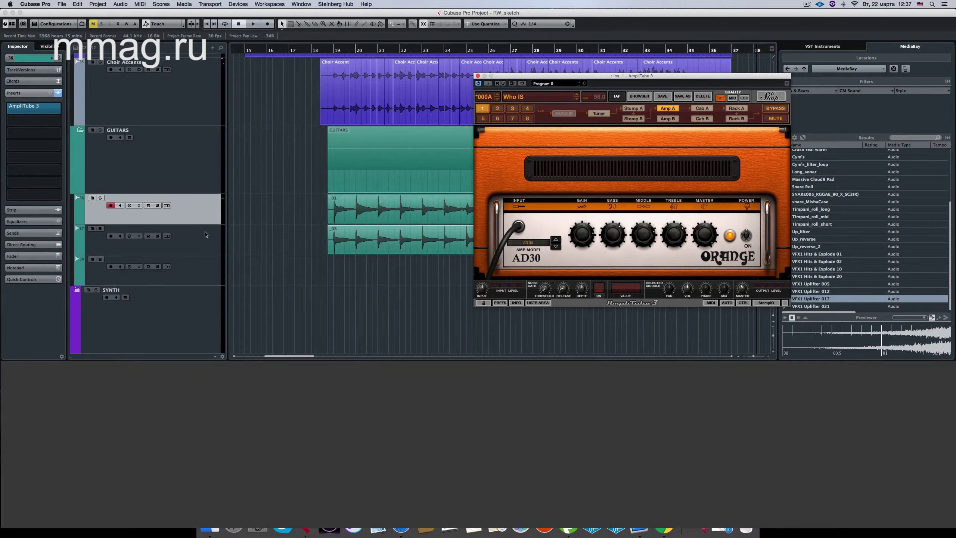
- Pan the first guitar track to L91 and the second guitar track to R91
click(206, 234)
click(199, 209)
click(30, 57)
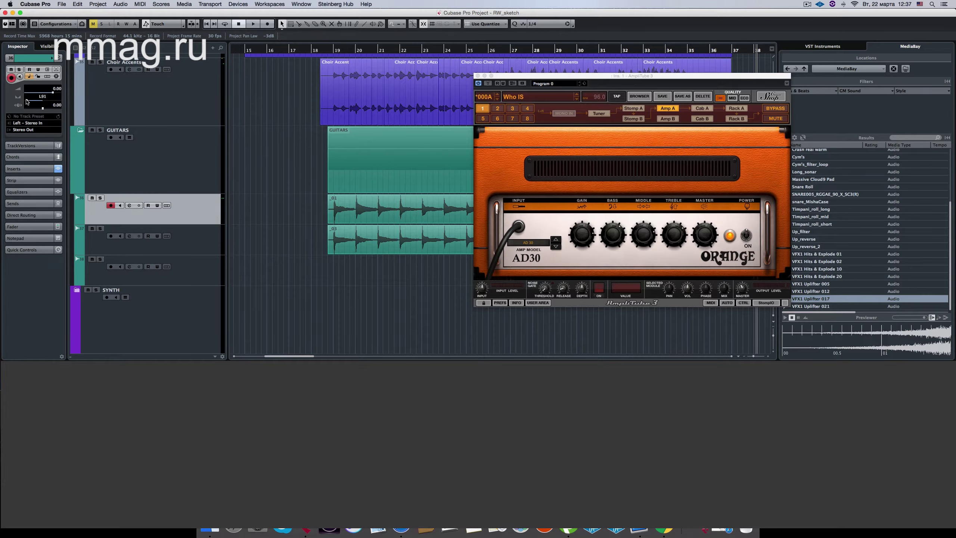
click(194, 244)
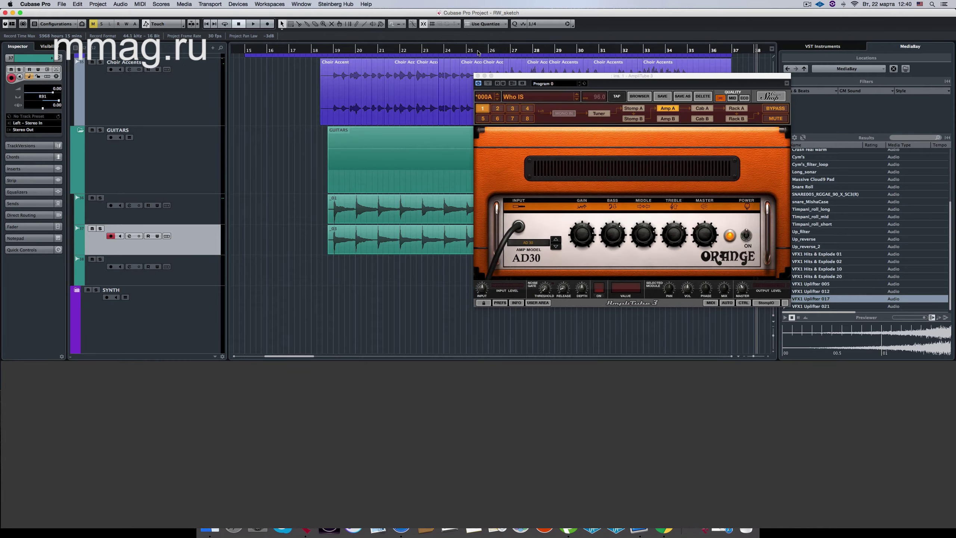
click(180, 213)
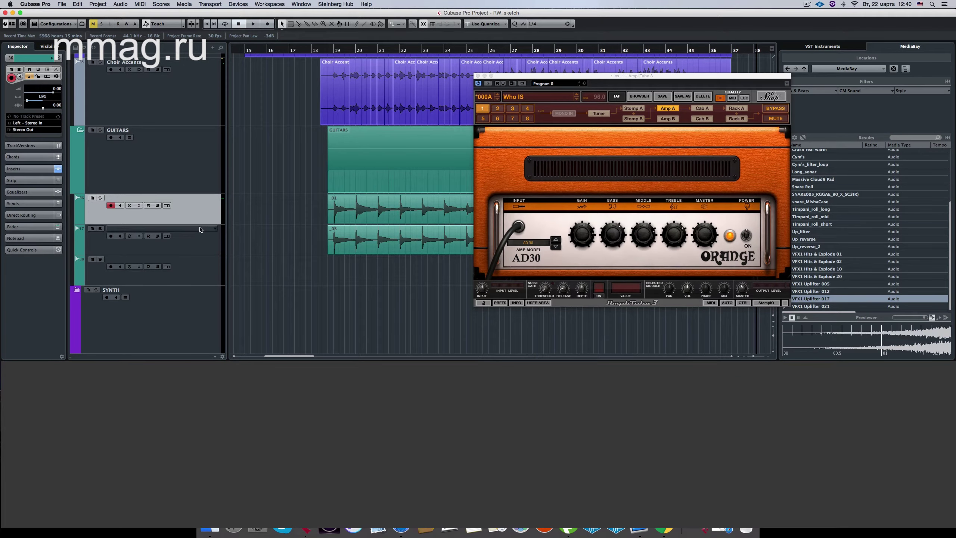
- Insert AmpliTube 3 on the second guitar track with the Custom Shop Orange AD-30 preset Grunged, and close both amp windows
click(200, 229)
click(55, 169)
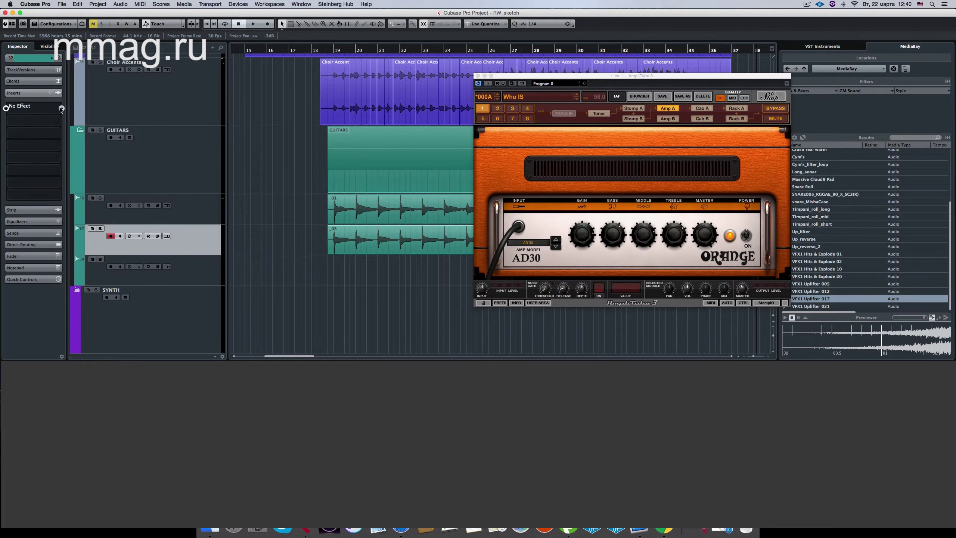
click(61, 109)
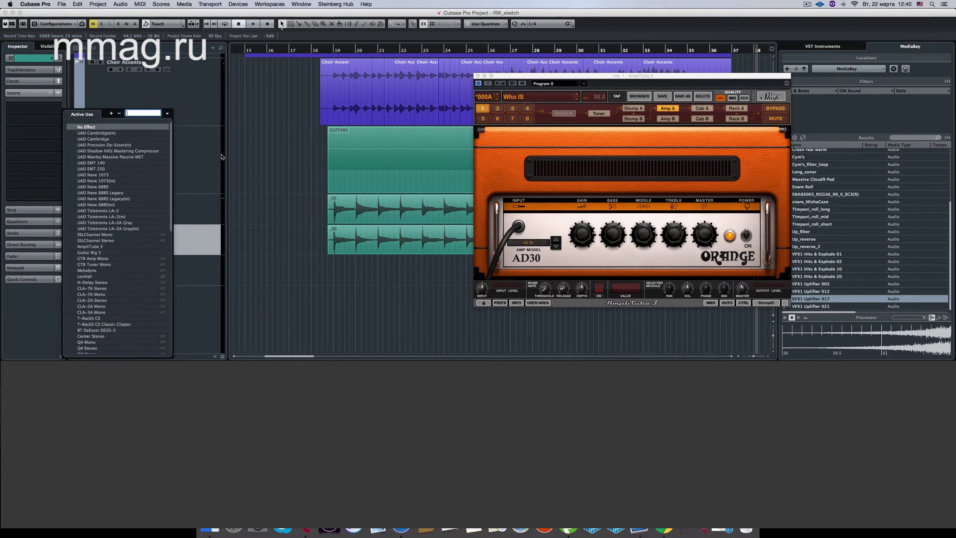
click(98, 247)
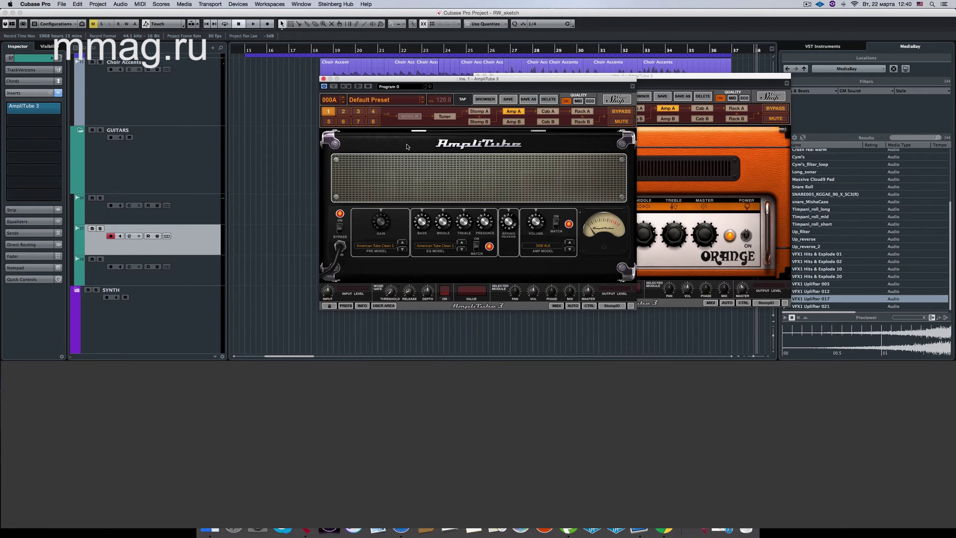
click(382, 100)
mouse_move(382, 132)
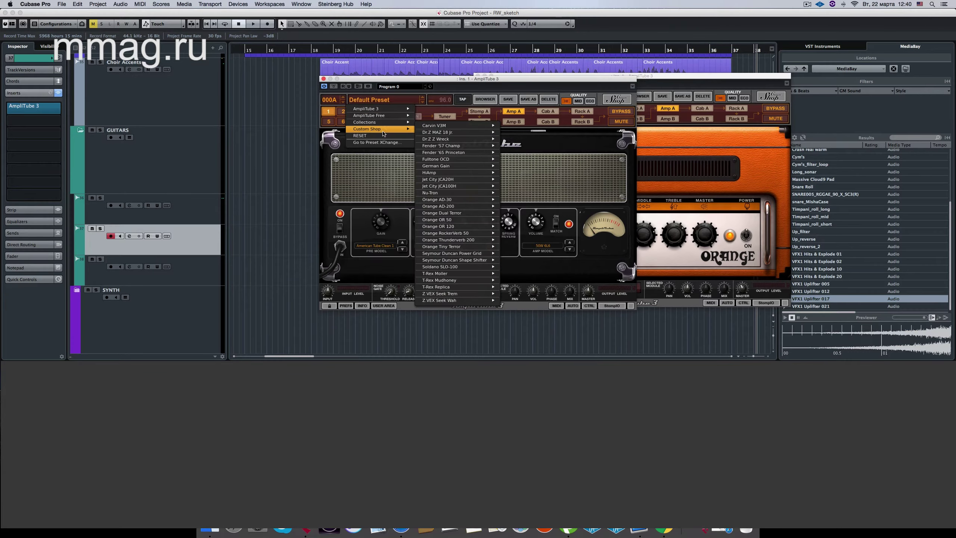
mouse_move(478, 201)
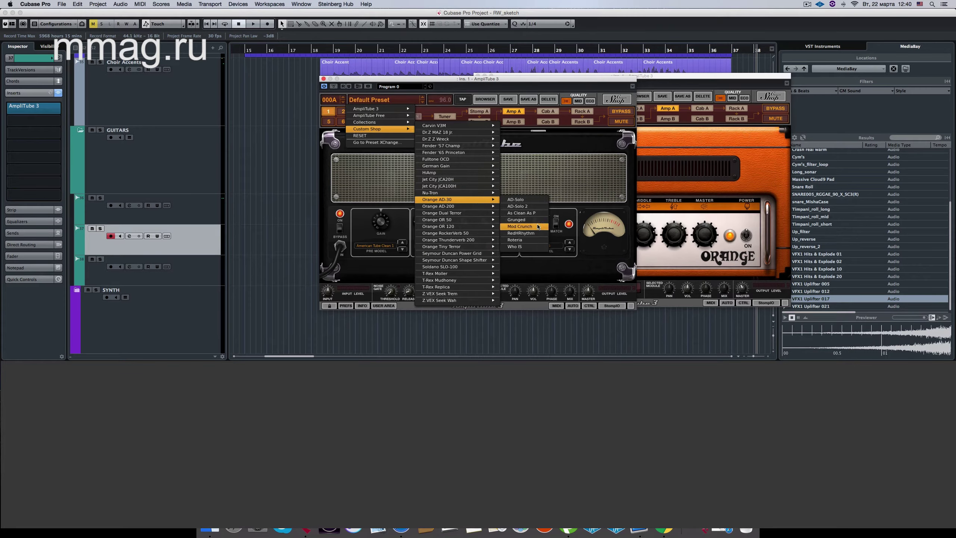
click(525, 220)
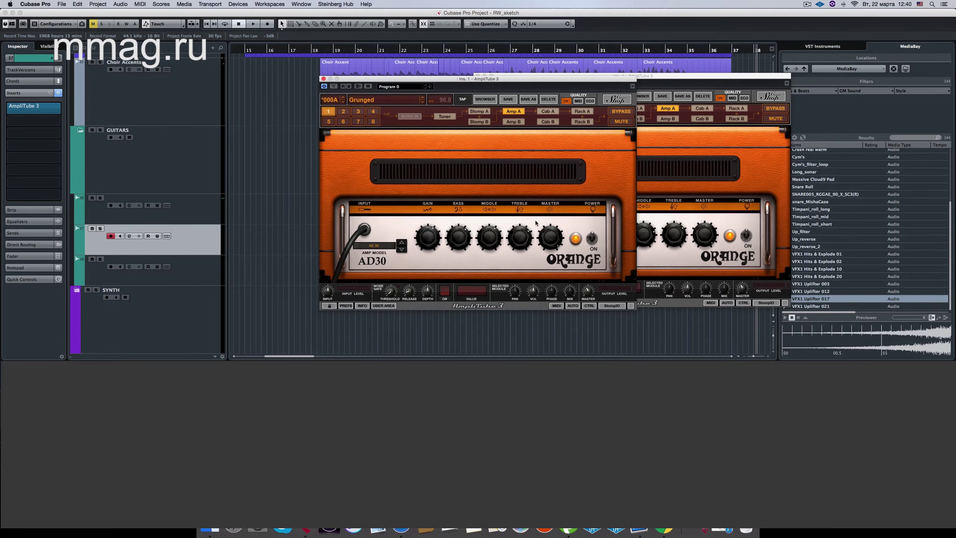
click(324, 79)
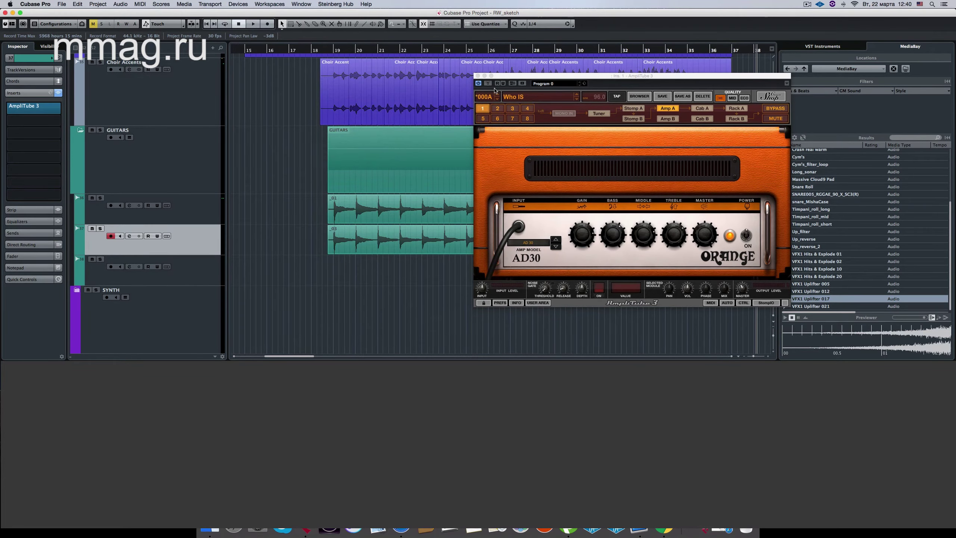
click(478, 76)
- Solo the two recorded guitar tracks and place the playback cursor at the start of their clips
shift+click(159, 211)
key(s)
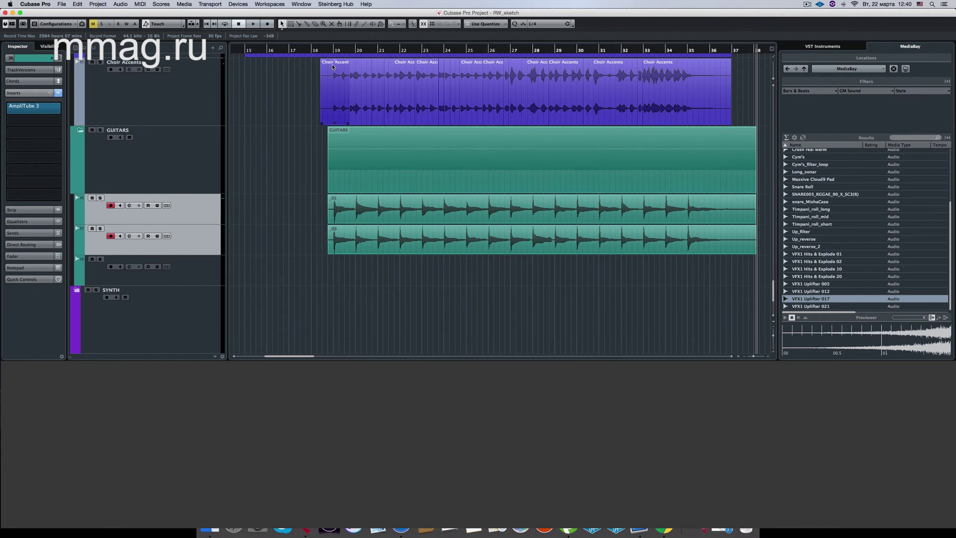
click(328, 50)
- Set the volume of both guitar tracks to -3
click(34, 59)
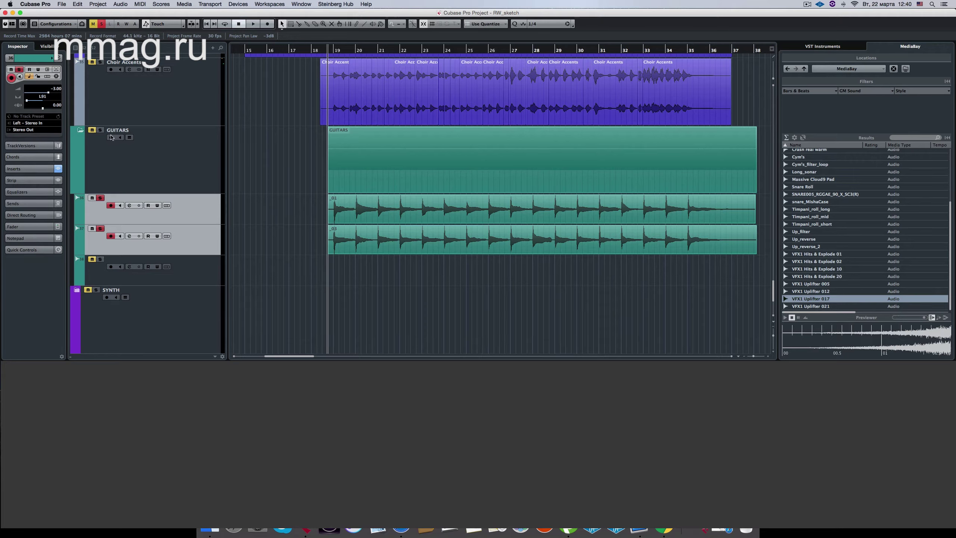
click(199, 238)
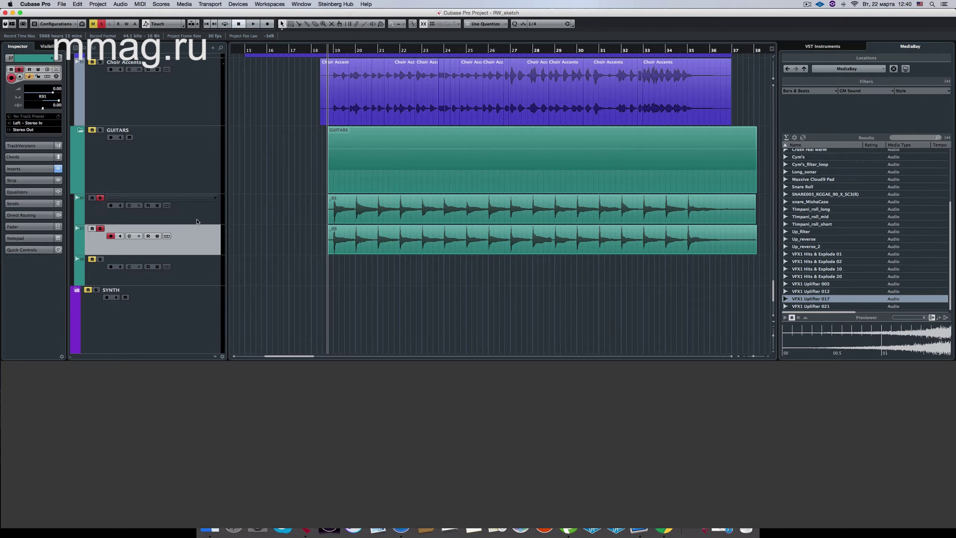
double_click(53, 88)
text(-3)
key(Return)
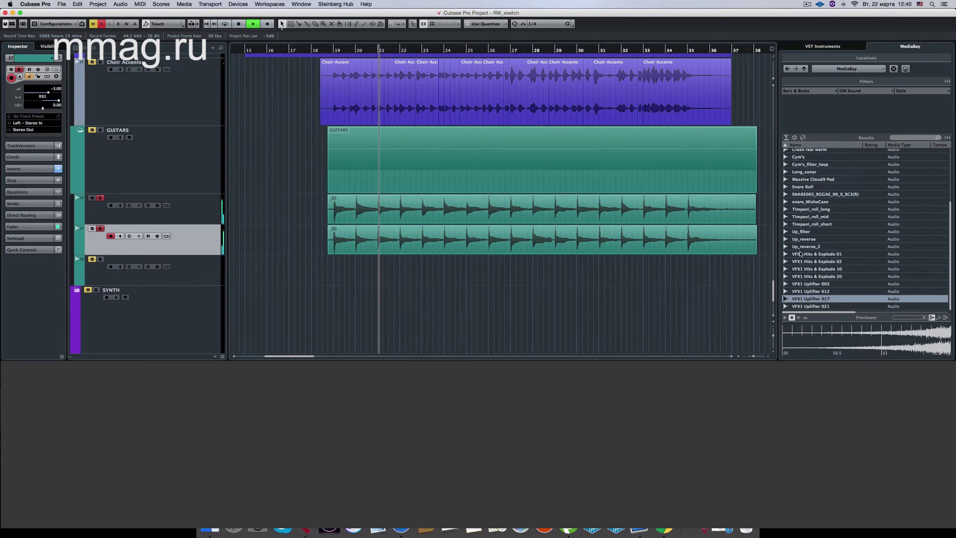
- Shorten the ends of both guitar takes to about bar 37.5 and split both takes just before the bar 20 attack
drag(755, 223, 748, 223)
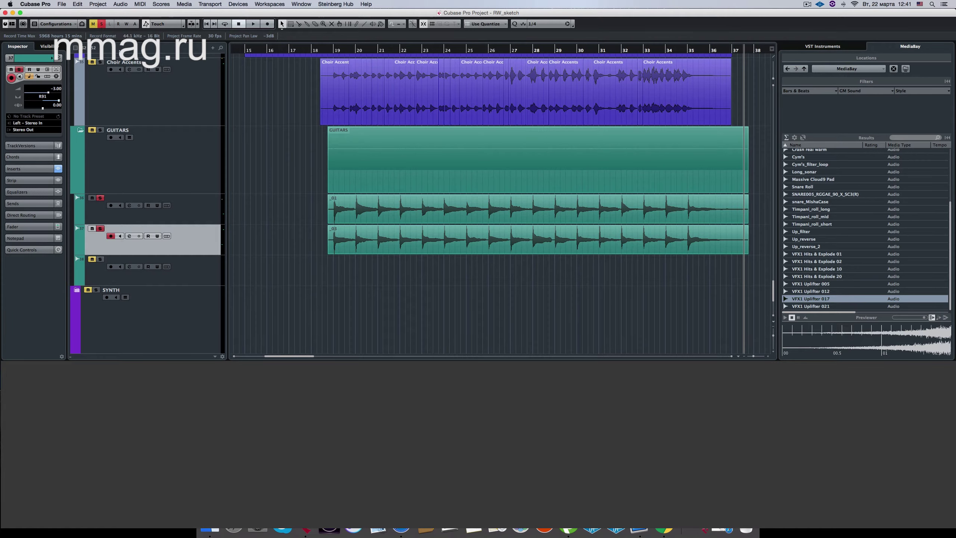
click(343, 52)
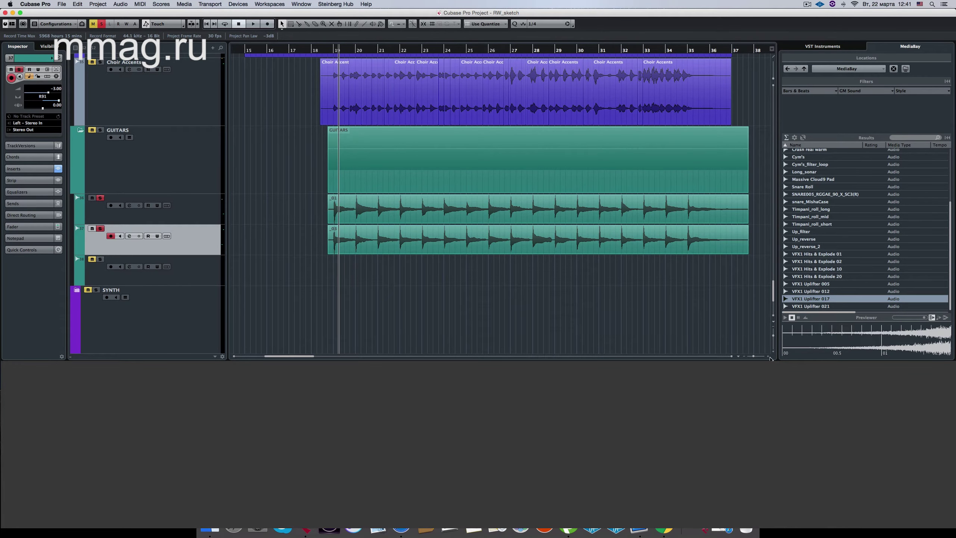
drag(753, 356, 758, 357)
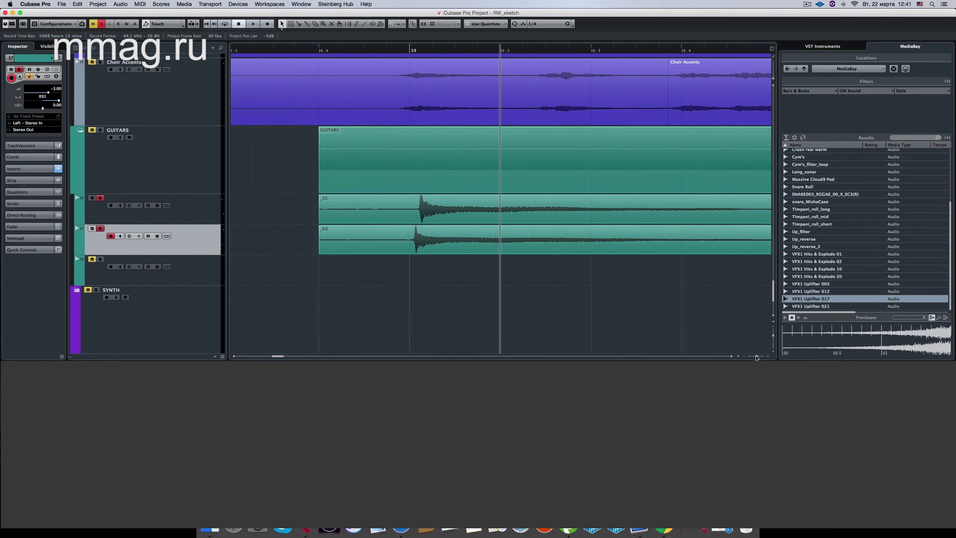
scroll(655, 209, right, 5)
key(3)
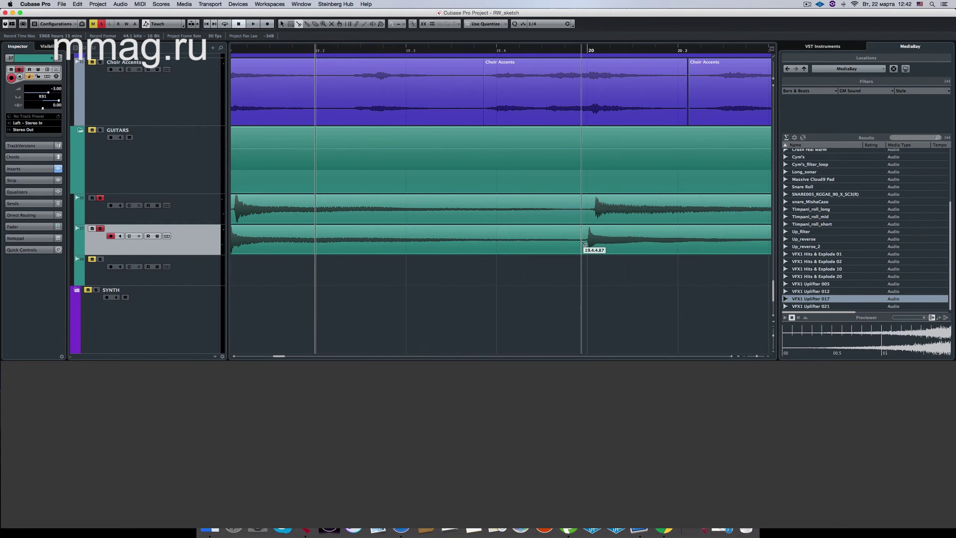
click(585, 243)
click(589, 218)
- Move the first segment of each guitar take slightly earlier so that its attack lines up with bar 19
key(1)
scroll(528, 211, left, 3)
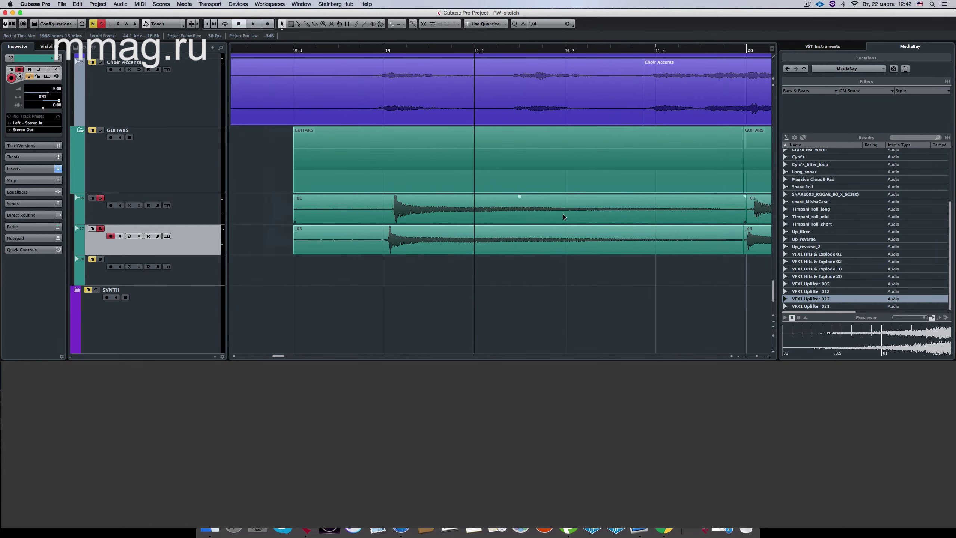
drag(483, 212, 473, 211)
drag(470, 241, 465, 242)
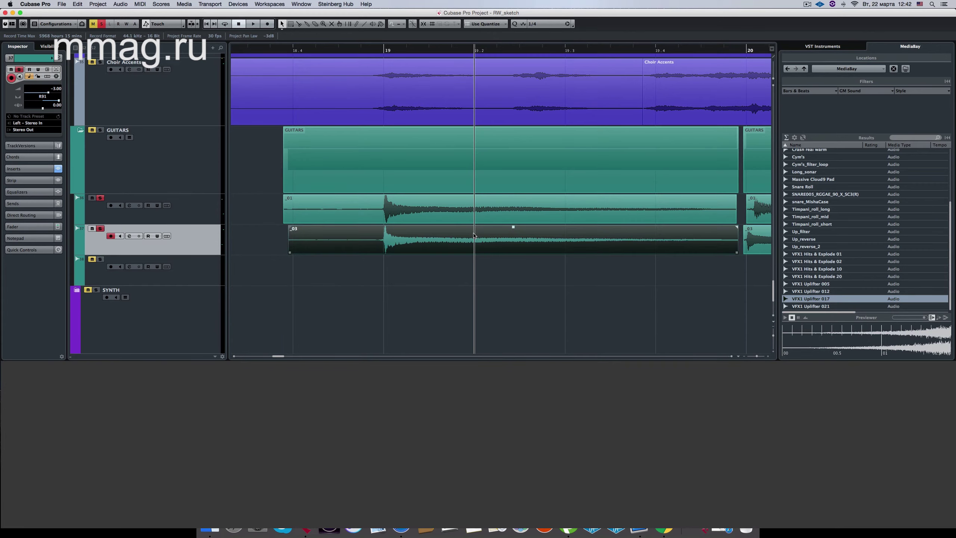
- Split both guitar takes before bar 21 and align the bar 20 segments to the grid, extending their starts to close the gaps
scroll(320, 226, right, 4)
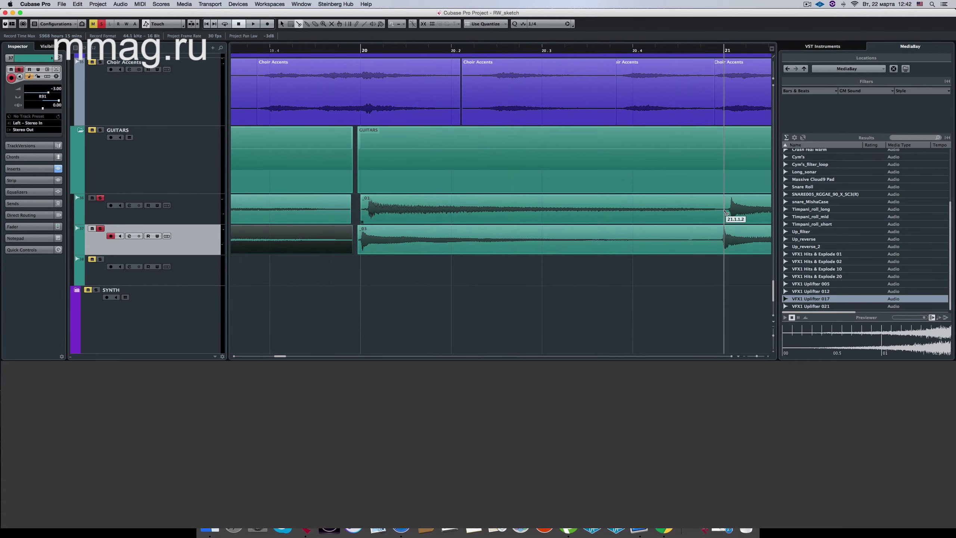
drag(636, 218, 627, 222)
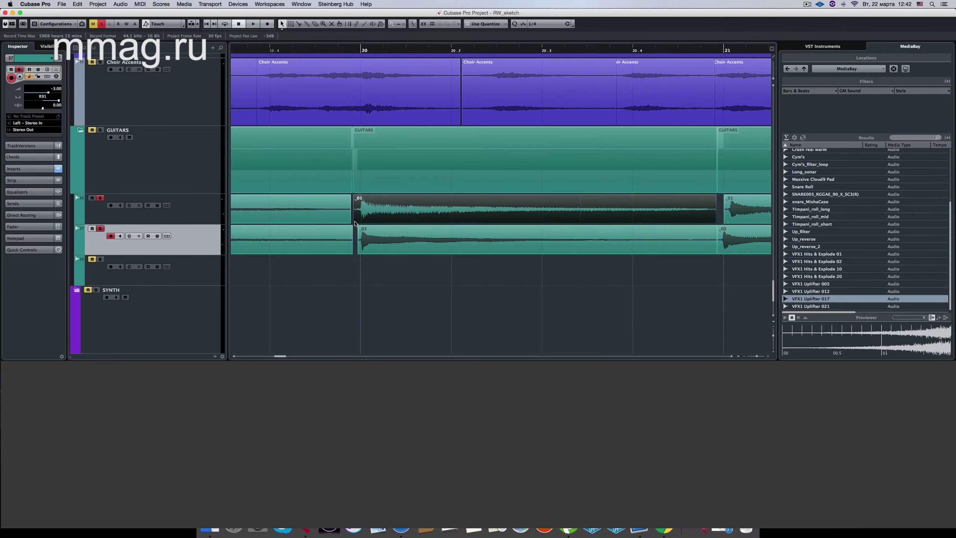
drag(354, 223, 349, 222)
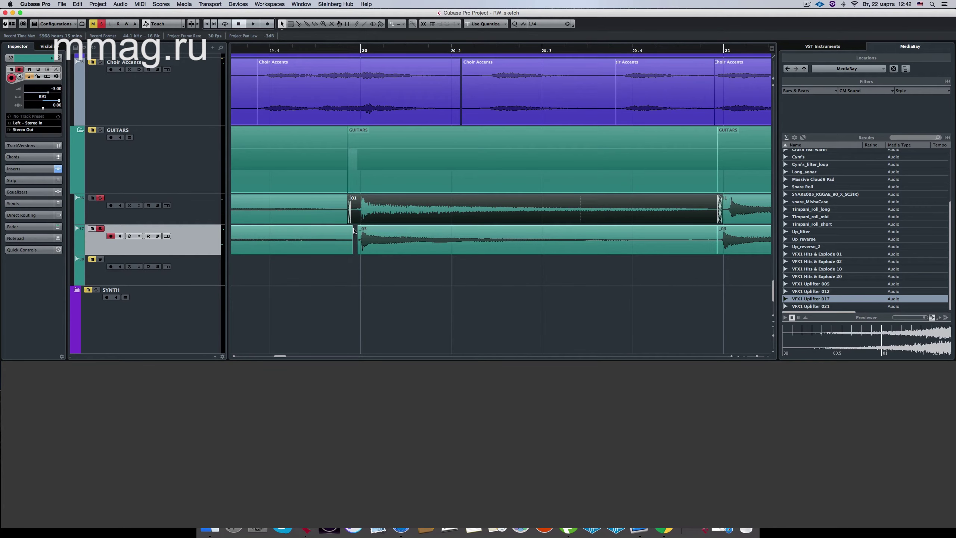
click(357, 255)
scroll(520, 241, right, 5)
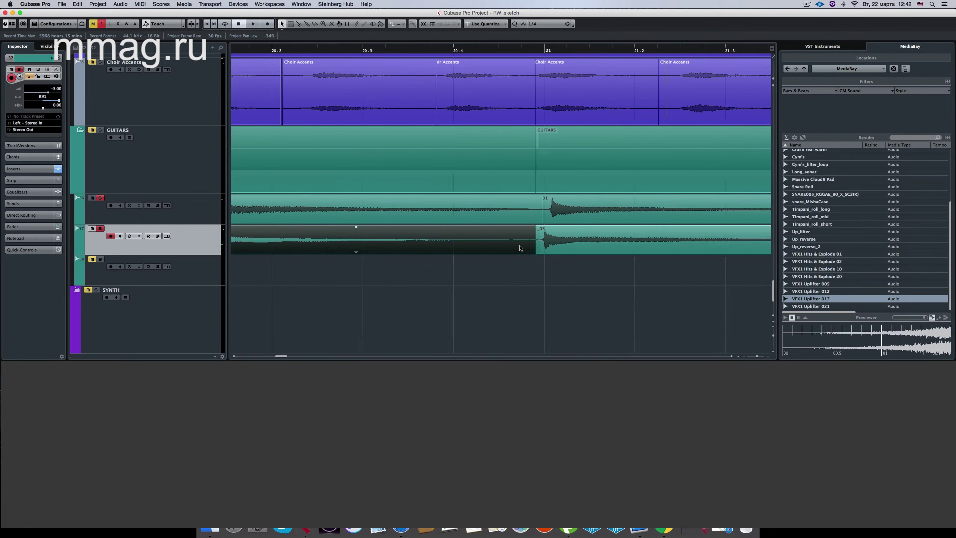
- Move the upper guitar take's bar 21 segment earlier onto the beat and split that take before bars 22 and 24
drag(518, 216, 503, 215)
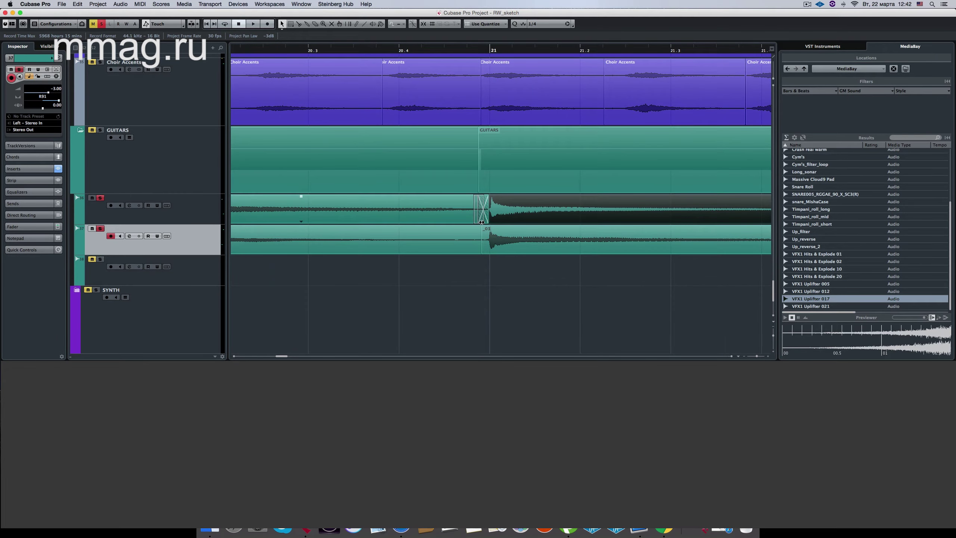
scroll(490, 225, right, 9)
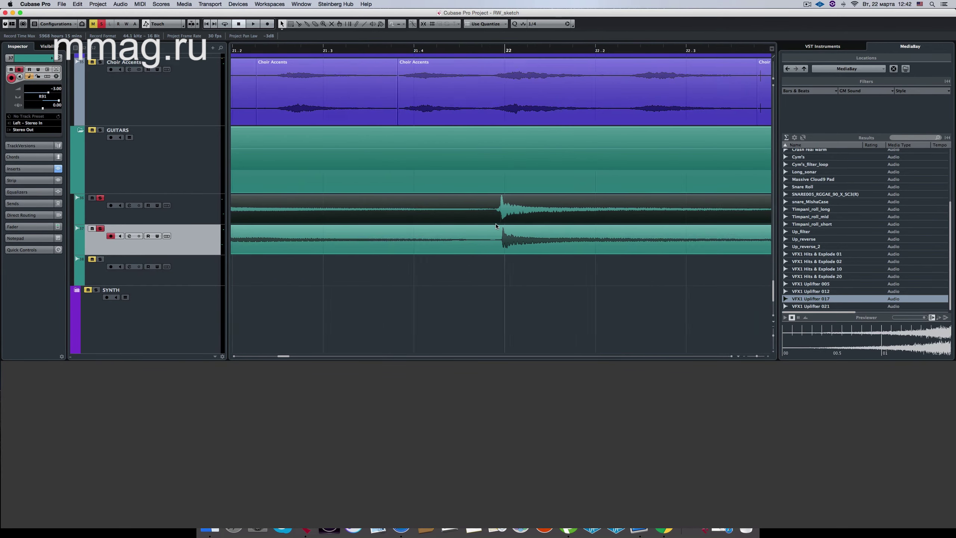
click(412, 213)
scroll(549, 214, right, 3)
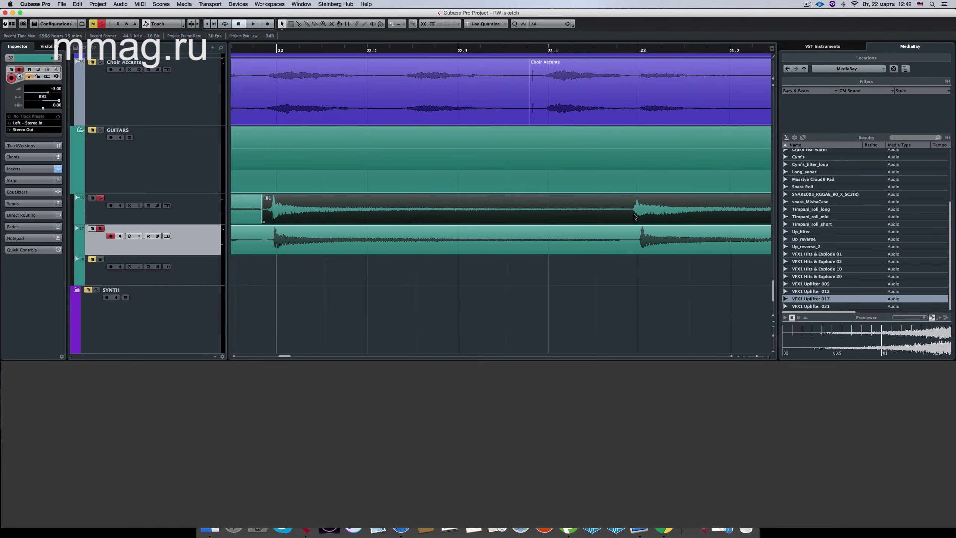
scroll(635, 216, right, 8)
click(601, 214)
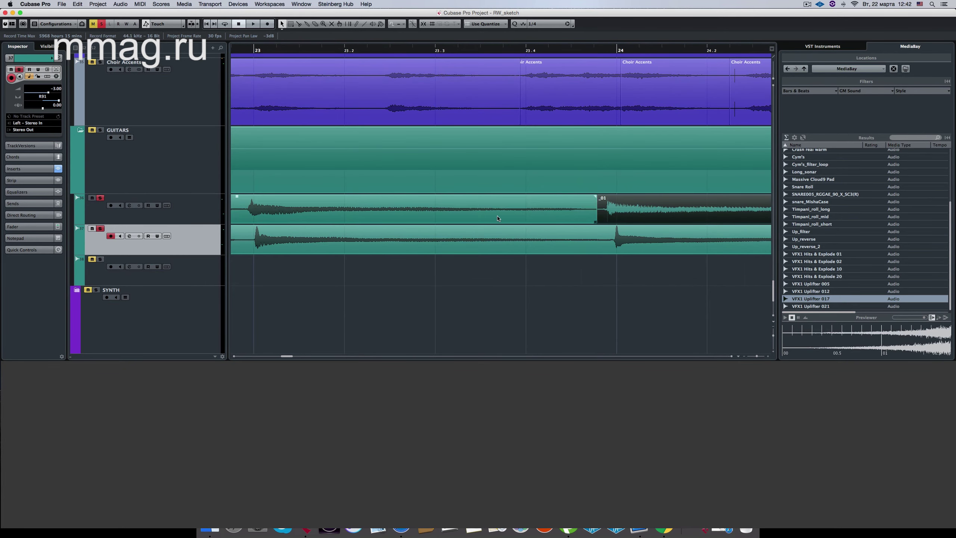
- Split the lower guitar take before bars 22 and 23 and shift both takes' bar 22 segments slightly later onto the beat
scroll(565, 216, left, 7)
click(530, 219)
drag(530, 220, 534, 224)
alt+click(599, 242)
scroll(566, 240, left, 1)
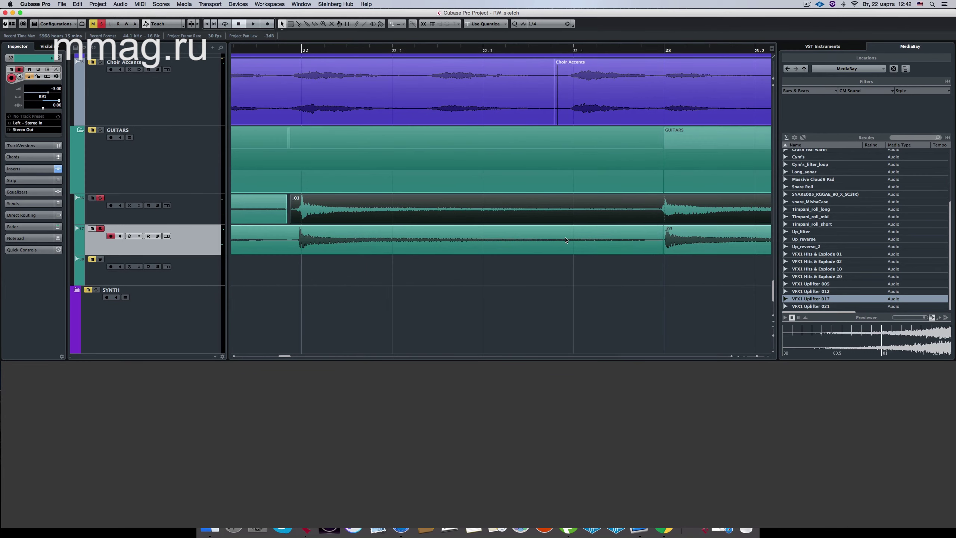
drag(296, 241, 314, 247)
shift+click(296, 222)
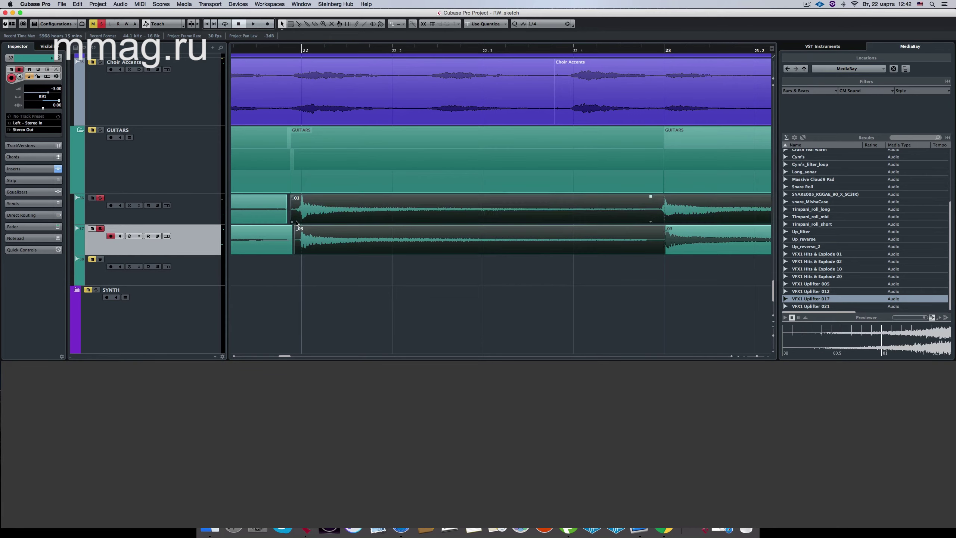
- Extend the start of the lower guitar take's bar 23 segment slightly earlier to meet the preceding segment
scroll(320, 234, right, 6)
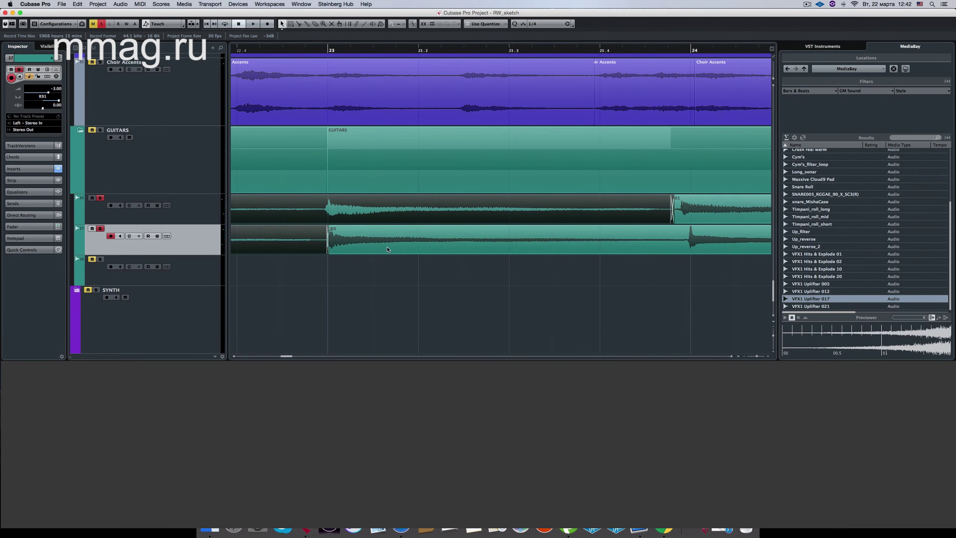
click(352, 248)
drag(327, 252, 326, 252)
- Split the upper guitar take before bar 25, then move its bar 24 segment later onto the beat and close the gap before it
scroll(339, 241, right, 6)
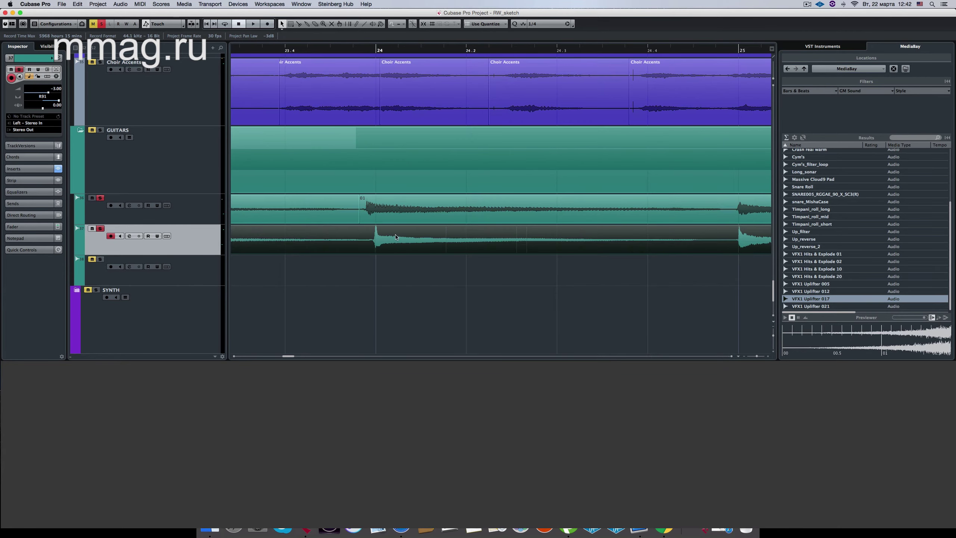
drag(737, 212, 745, 212)
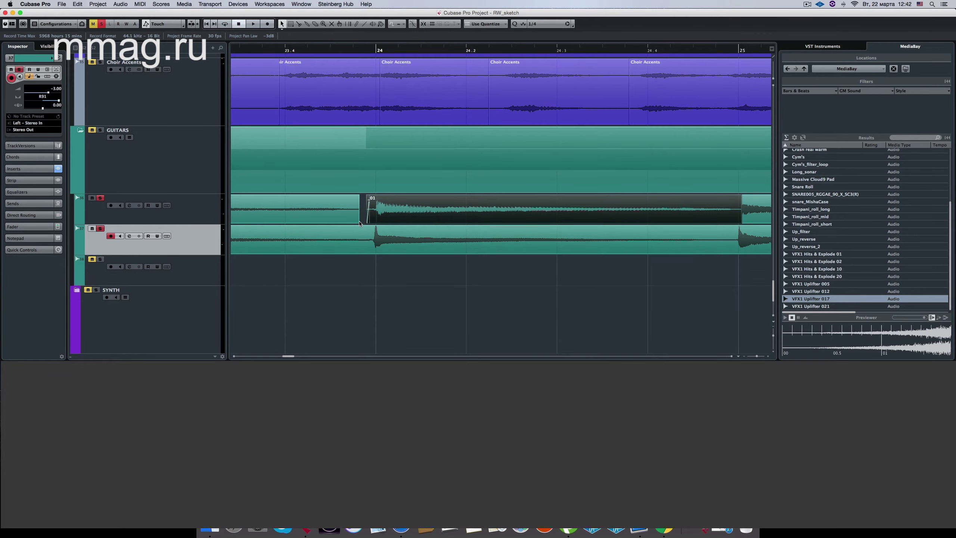
drag(358, 222, 407, 222)
- Split the upper guitar take just before the attacks at bars 26 and 28
scroll(414, 222, right, 6)
scroll(476, 225, right, 6)
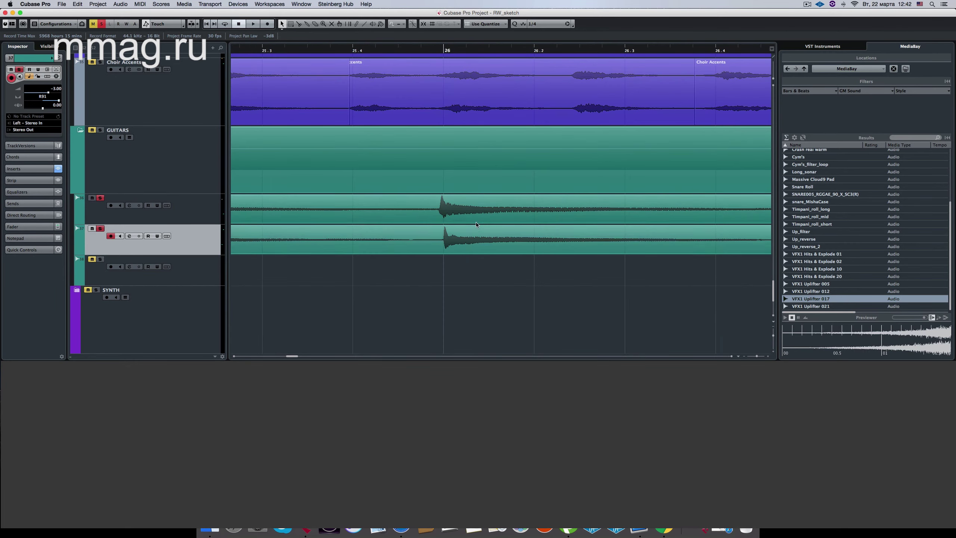
key(3)
scroll(474, 222, right, 2)
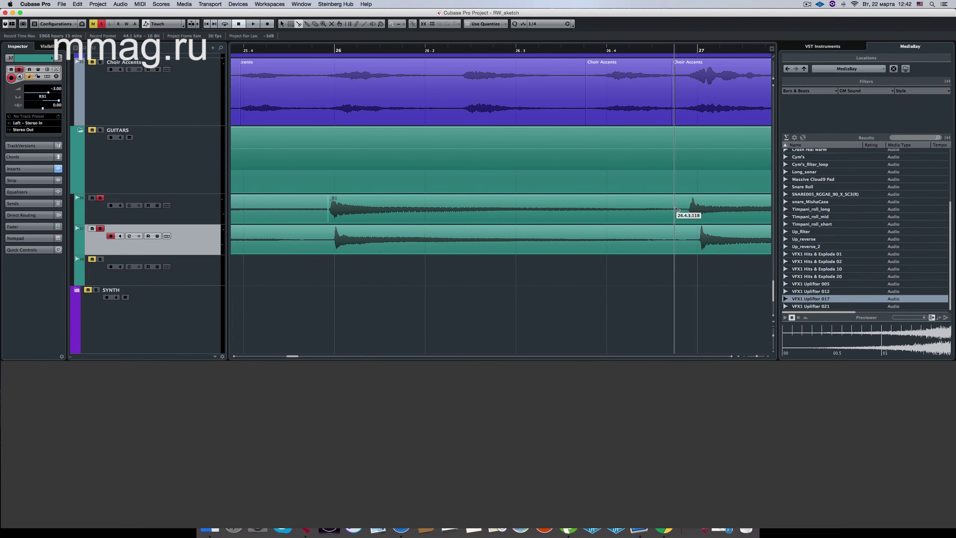
scroll(698, 211, right, 7)
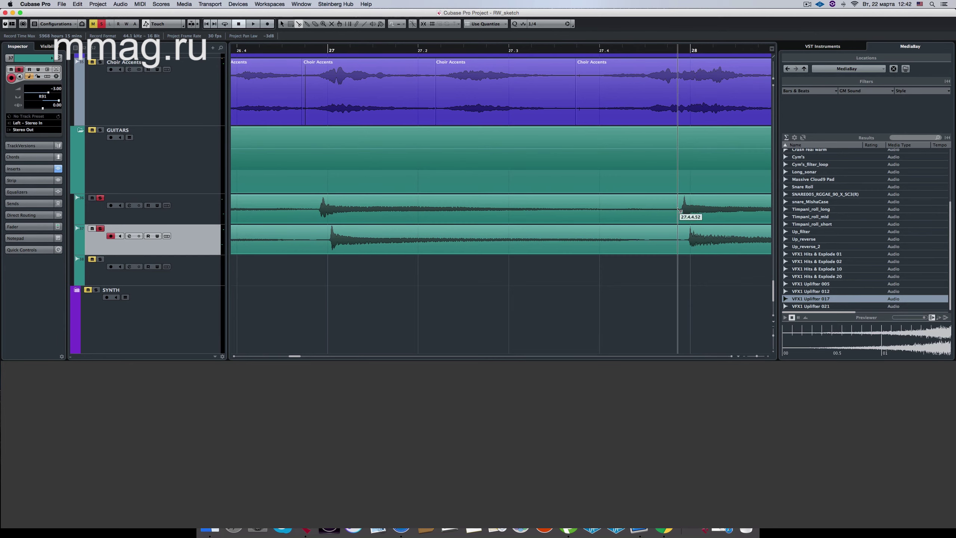
- Move the upper guitar take's segment covering bars 26 and 27 slightly later onto the grid and close the gap before it
key(1)
scroll(632, 216, left, 5)
drag(577, 220, 583, 219)
scroll(583, 219, left, 3)
drag(354, 221, 368, 226)
- Split the lower guitar take before bars 27 and 28, align its bar 27 attack to the beat, and clean up the bar 28 joins
scroll(402, 228, right, 8)
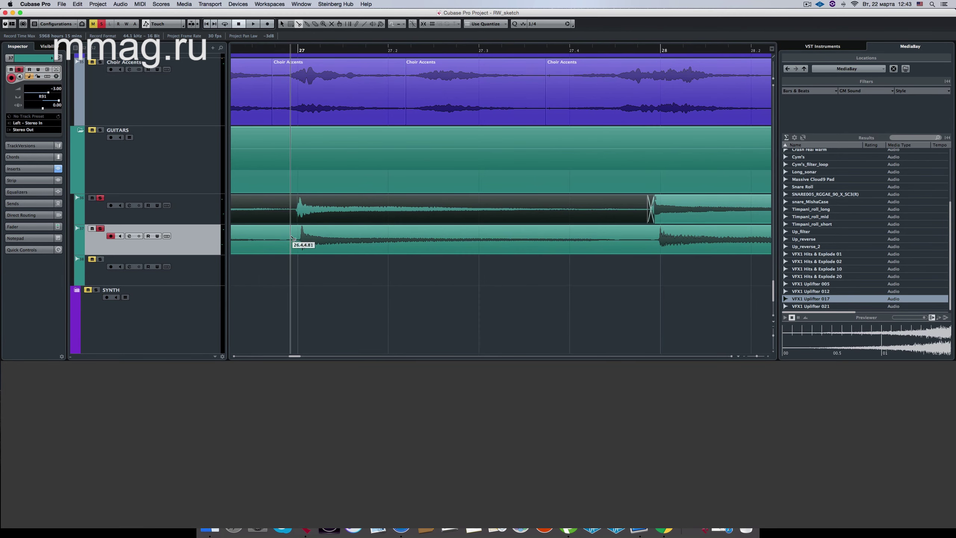
mouse_move(651, 243)
mouse_down()
mouse_move(637, 244)
mouse_move(648, 251)
mouse_up()
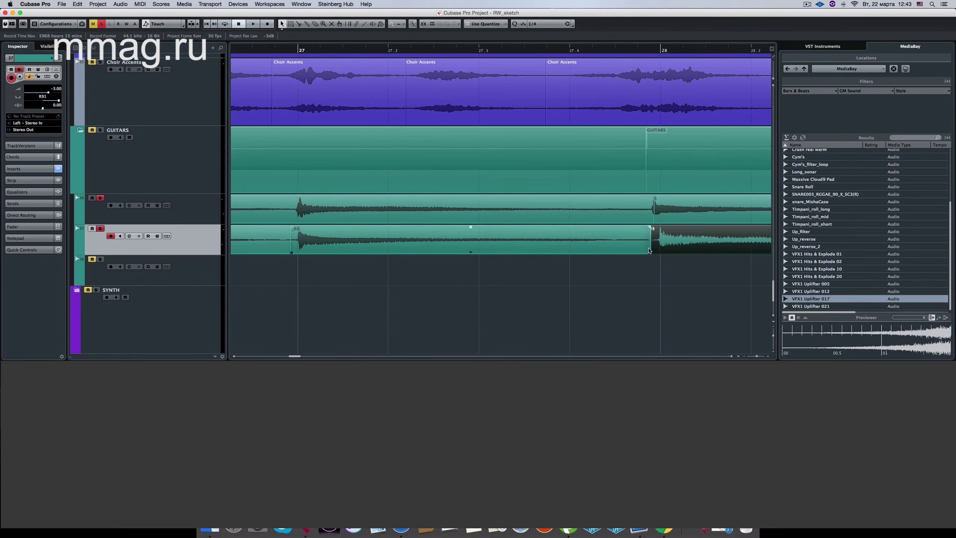
click(653, 222)
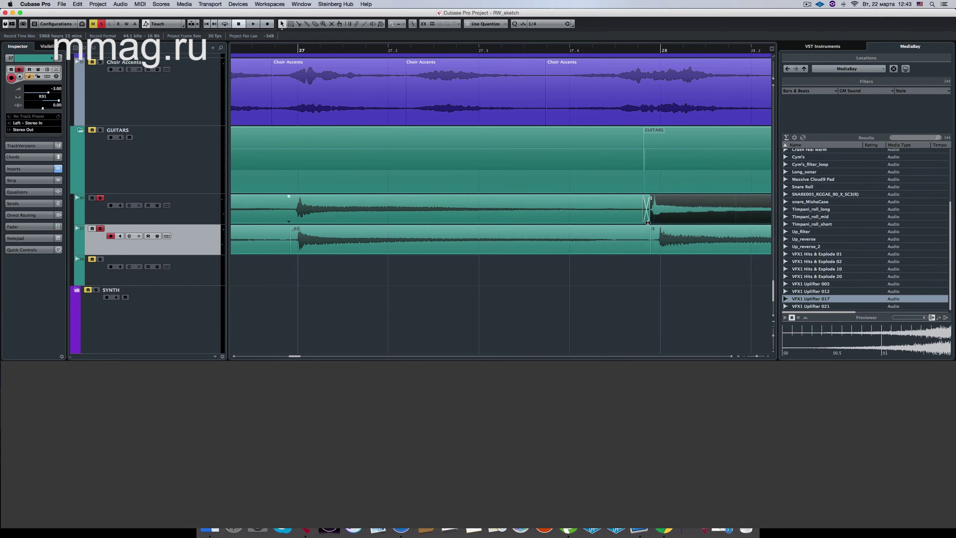
- Split the upper guitar take before bar 30 and move its segment covering bars 28 and 29 later by 0.0.0.19
scroll(621, 223, right, 10)
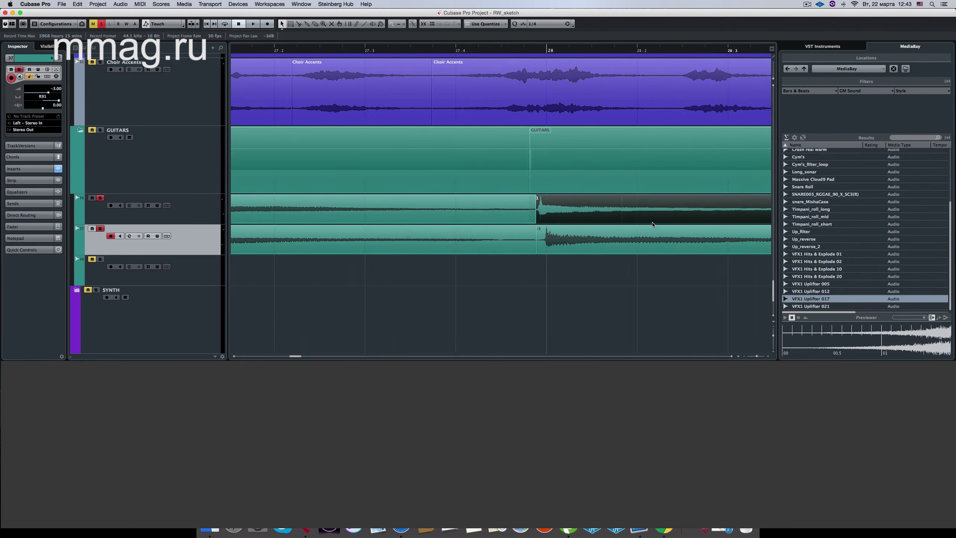
key(3)
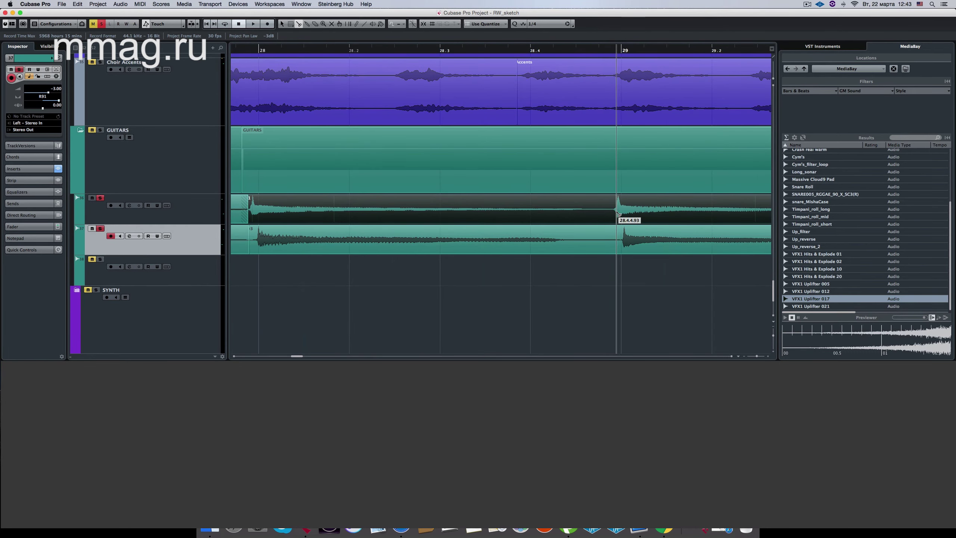
scroll(623, 216, right, 7)
click(707, 213)
key(1)
drag(640, 215, 648, 218)
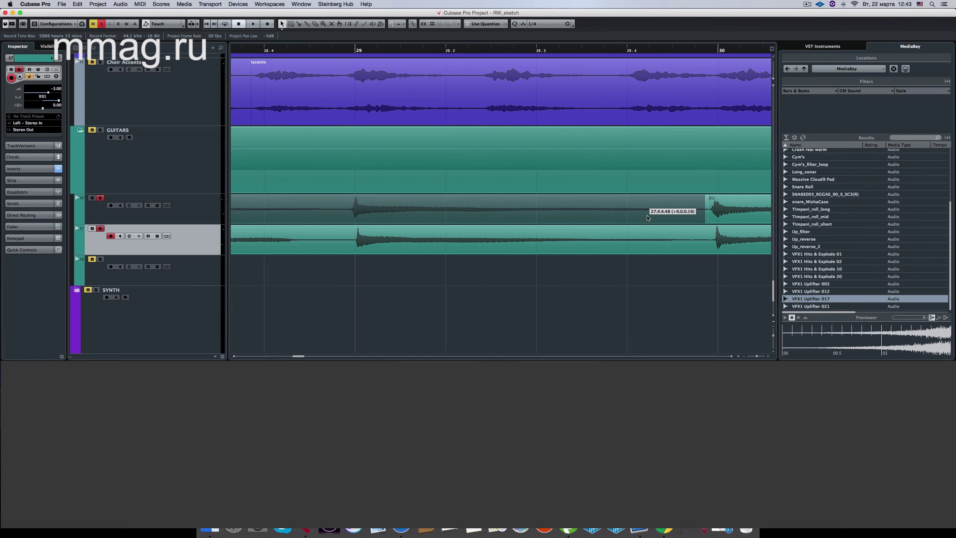
- Split the lower guitar take before bars 29 and 30 and move its bar 29 segment slightly earlier onto the beat
key(3)
click(709, 241)
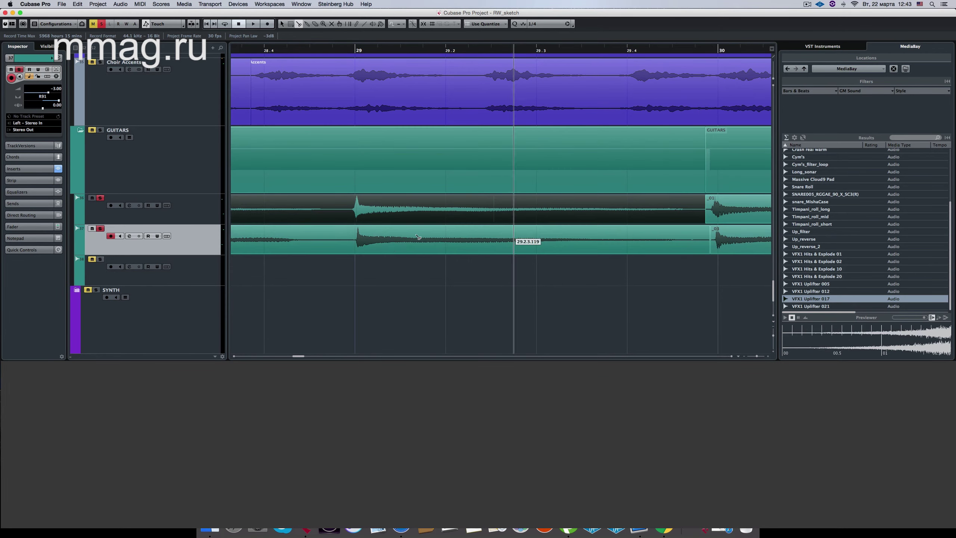
click(345, 241)
key(1)
click(376, 245)
drag(376, 245, 371, 247)
- Nudge the upper guitar take's segment starting at bar 28 slightly later toward the beat
scroll(369, 248, left, 10)
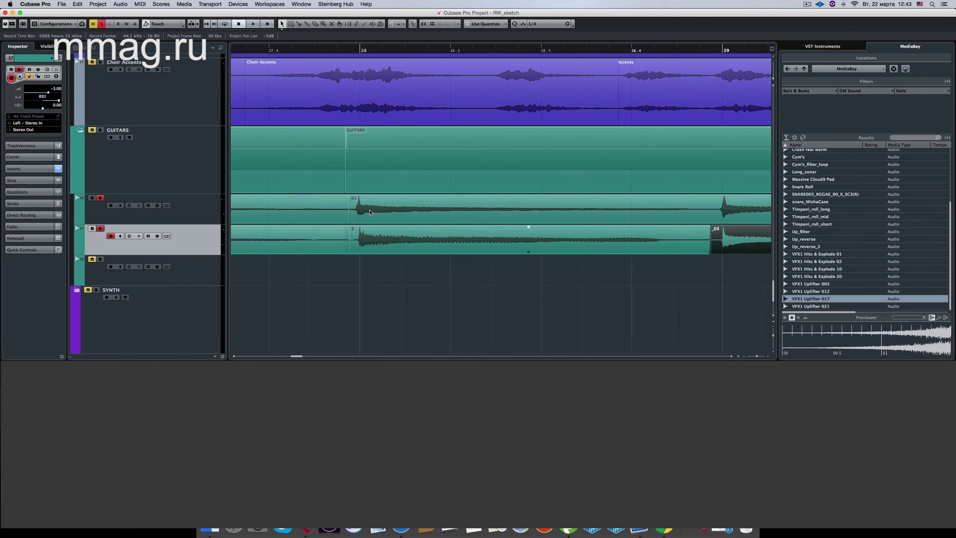
drag(371, 215, 372, 215)
scroll(360, 239, right, 20)
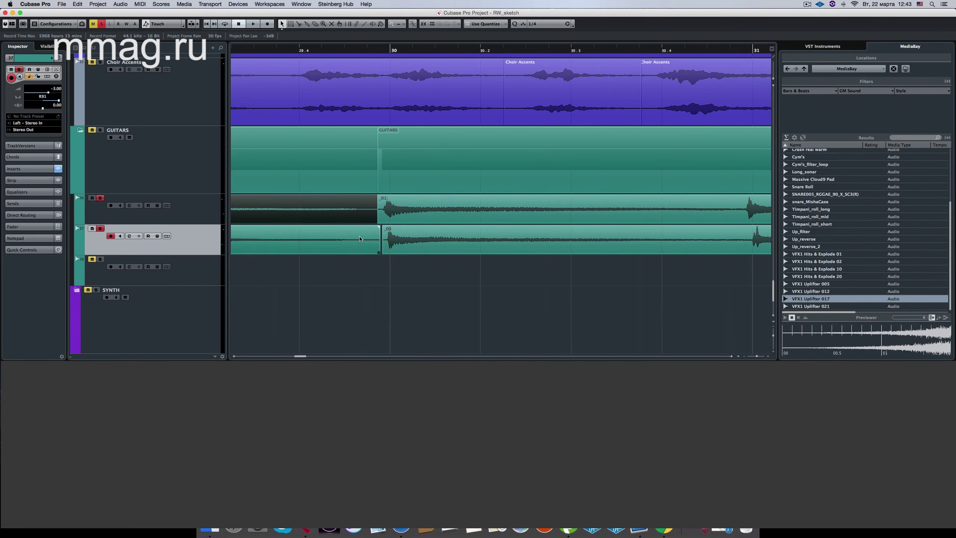
- Split the upper guitar take before bar 32 and move its preceding segment slightly later so the bar 31 attack meets the beat
scroll(446, 222, right, 15)
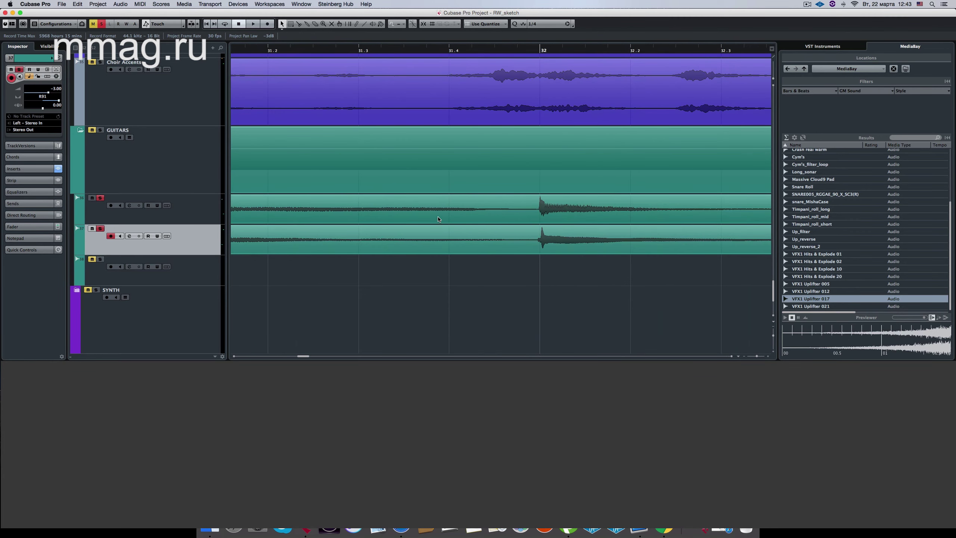
click(440, 219)
alt+click(531, 211)
scroll(505, 213, left, 5)
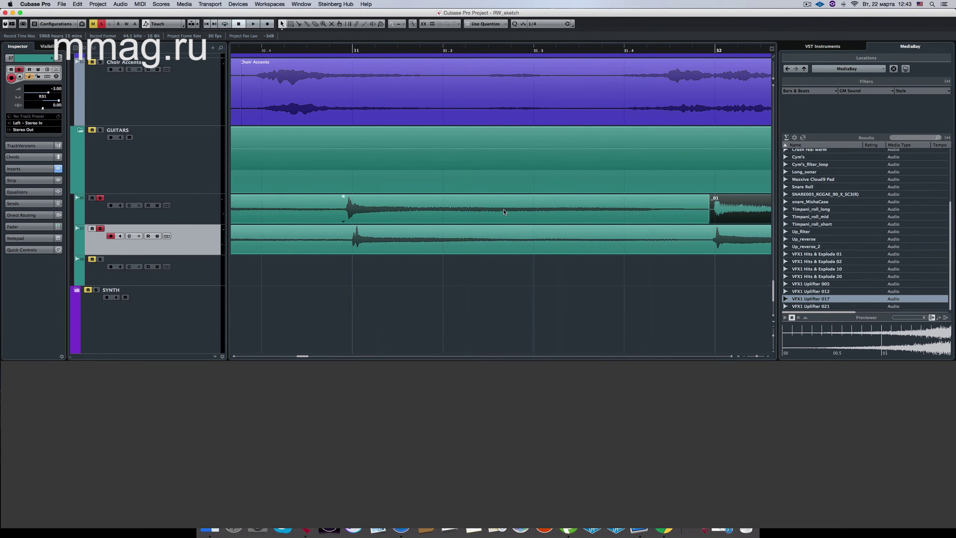
click(484, 215)
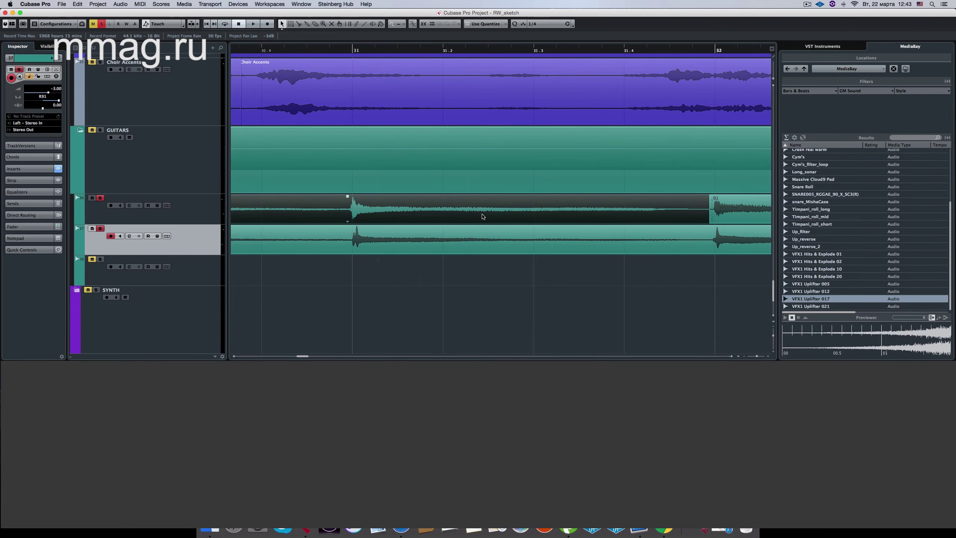
- Move the lower guitar take's bar 30 segment slightly earlier onto the beat and adjust its start to meet the preceding segment
scroll(484, 214, left, 6)
scroll(483, 216, down, 3)
scroll(483, 216, down, 5)
scroll(484, 216, up, 10)
scroll(483, 216, down, 9)
scroll(482, 216, left, 10)
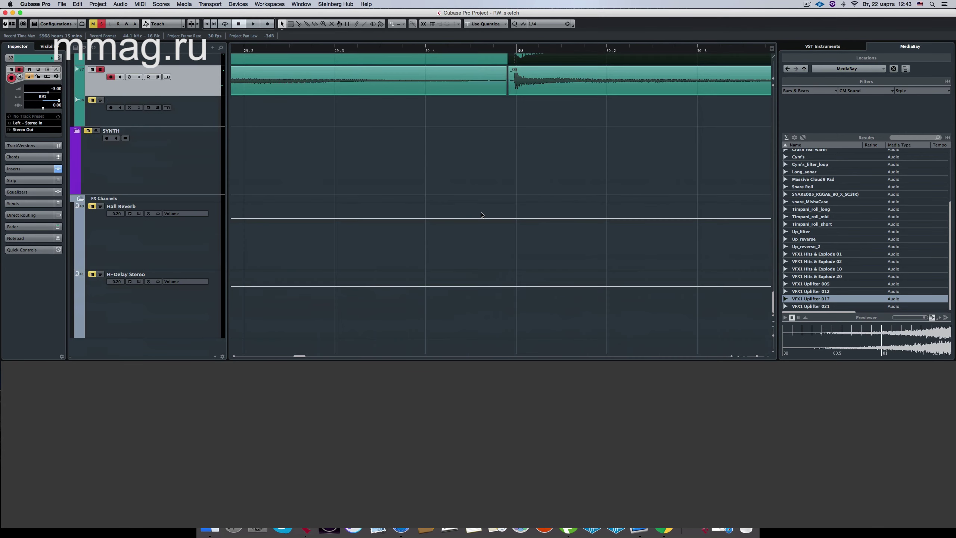
scroll(483, 216, up, 3)
click(526, 200)
drag(511, 213, 511, 213)
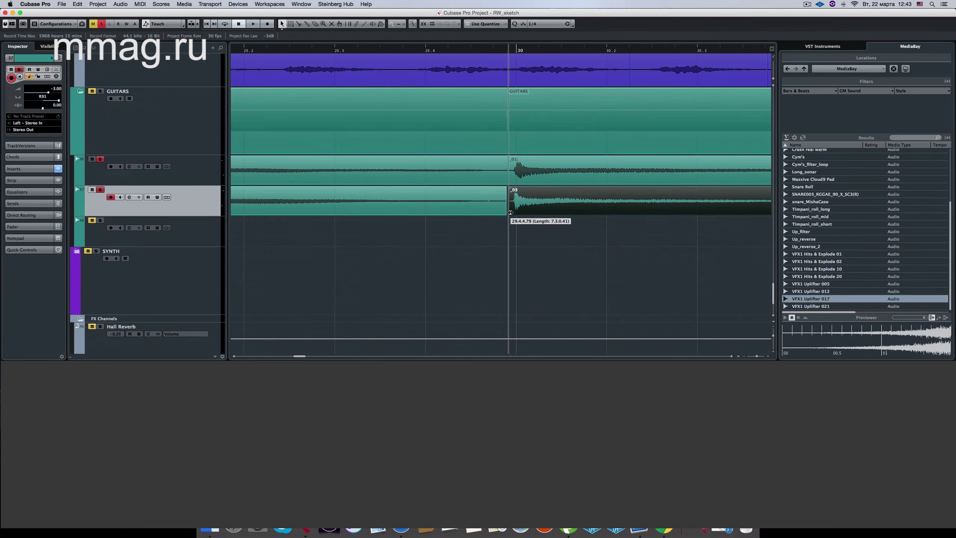
- Check both guitar takes up to their ends against the grid and split the lower take just before the bar 35 attack
scroll(506, 213, right, 20)
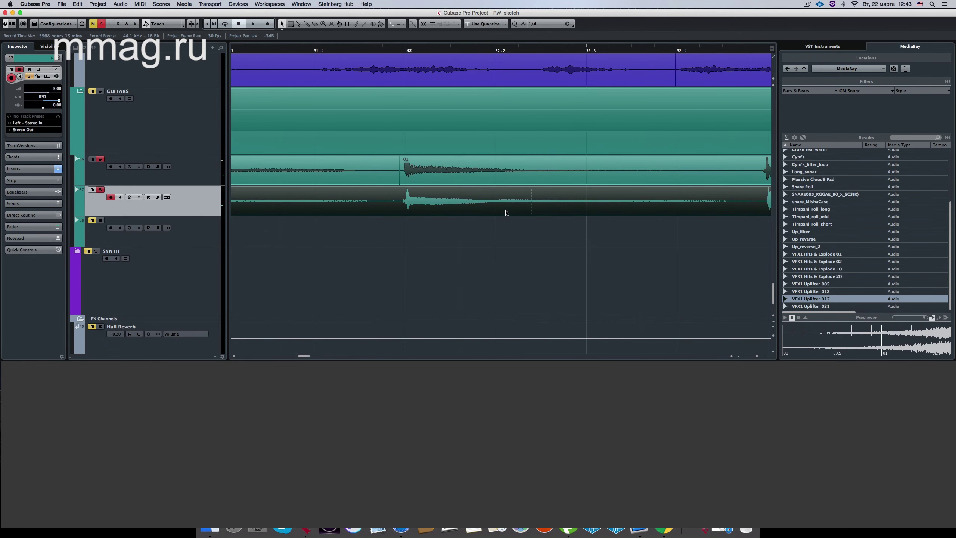
scroll(505, 211, right, 15)
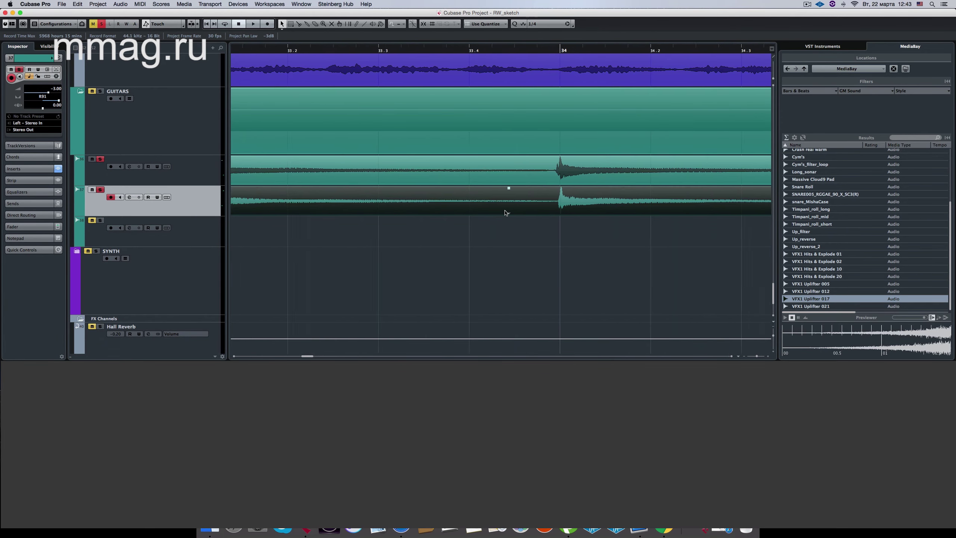
scroll(522, 191, right, 10)
scroll(522, 191, right, 20)
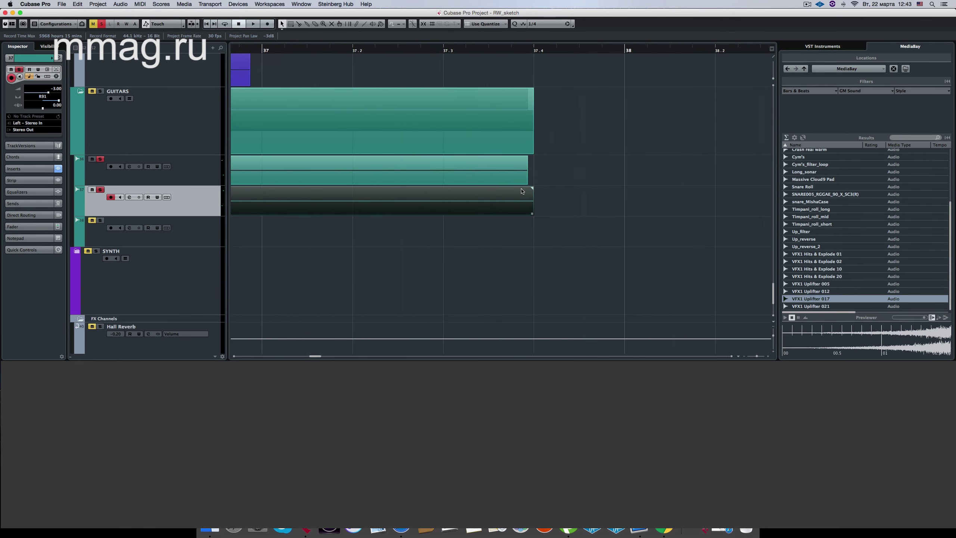
scroll(522, 191, left, 20)
drag(523, 192, 580, 205)
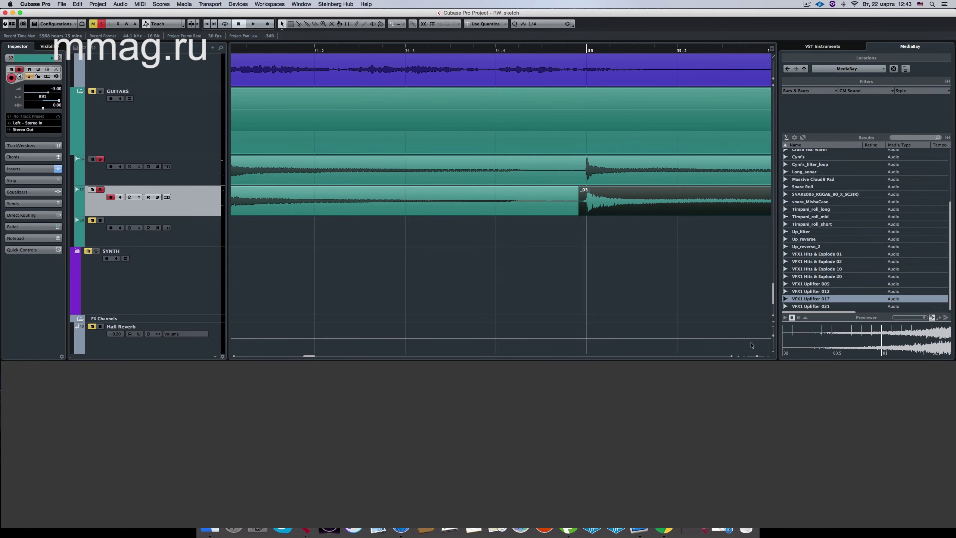
drag(757, 356, 754, 356)
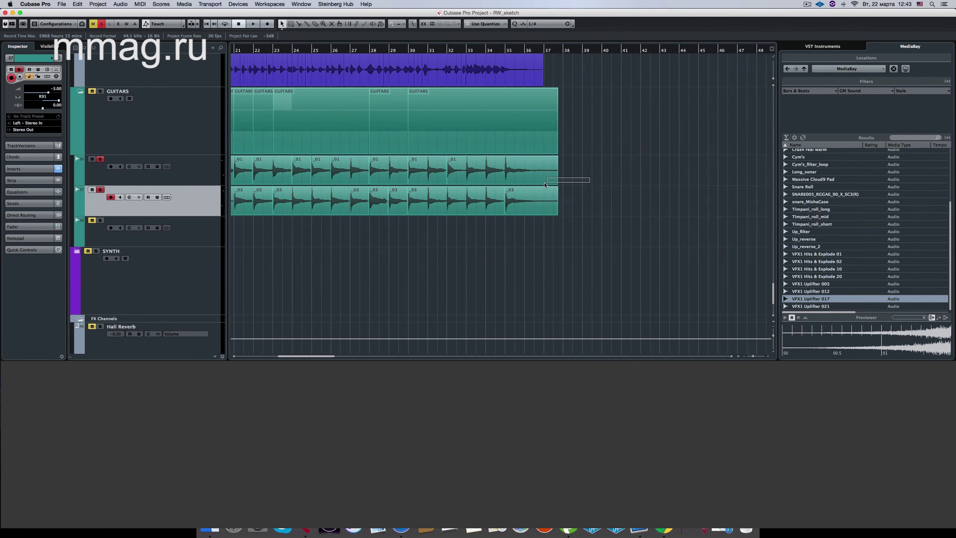
- During playback, give both guitar takes' first segments a short fade-in and trim their starts to just before bar 19
drag(544, 185, 549, 168)
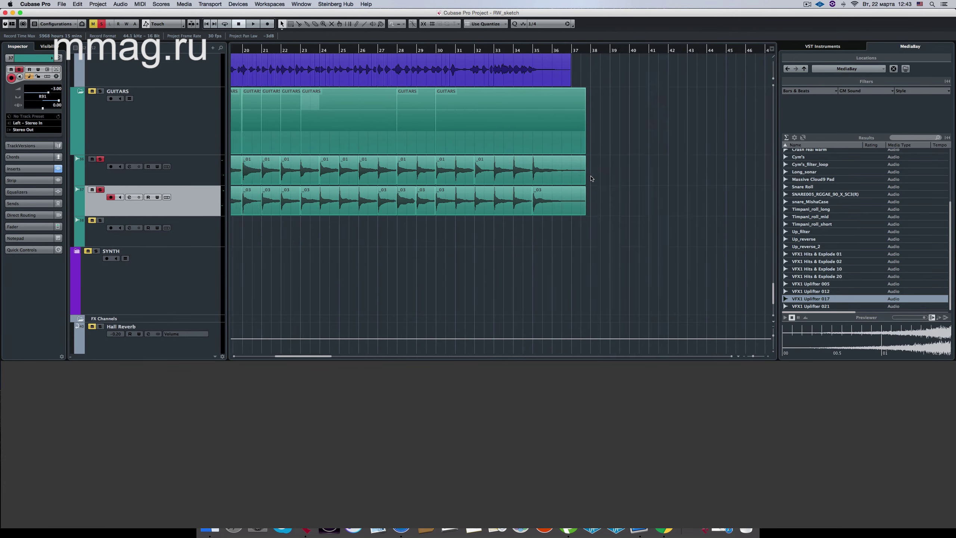
scroll(588, 173, left, 10)
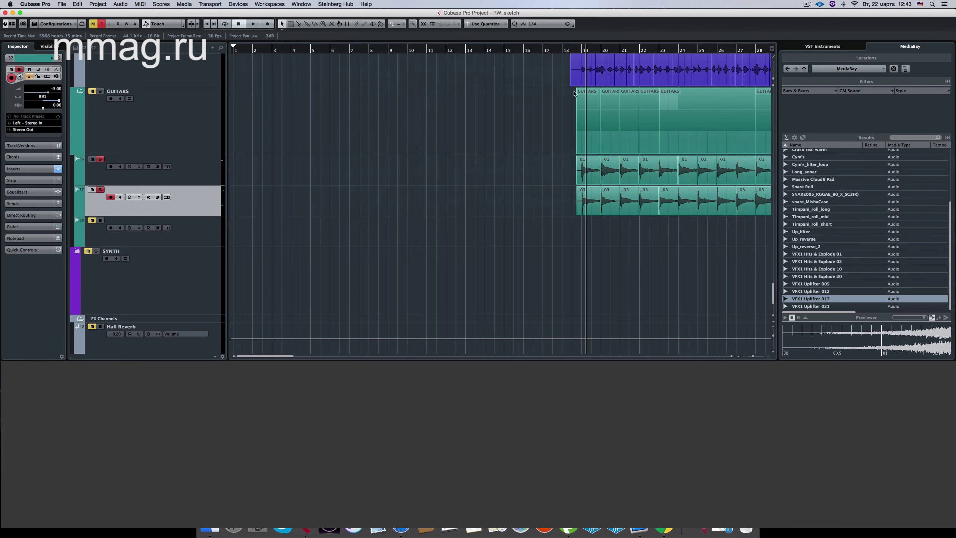
key(space)
click(580, 160)
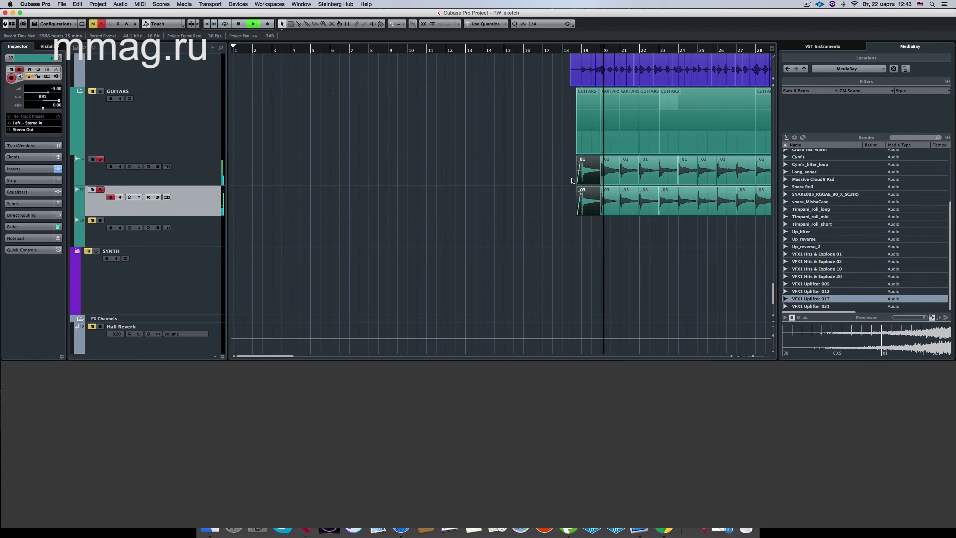
click(755, 357)
click(755, 356)
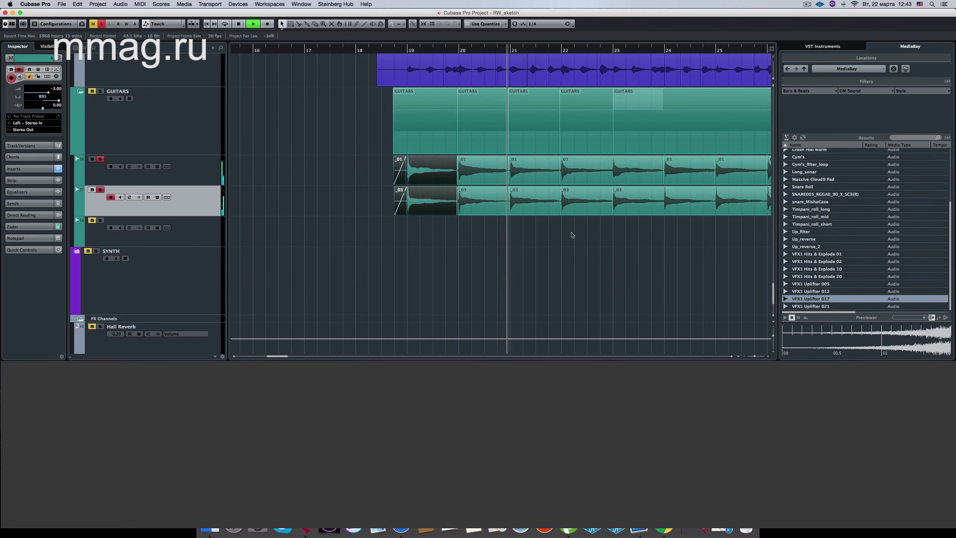
drag(399, 156, 404, 183)
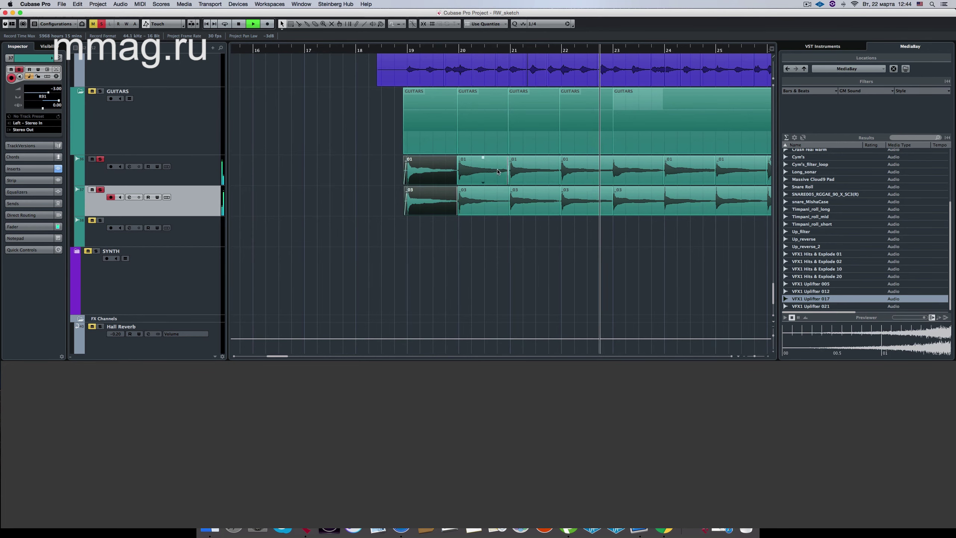
click(526, 223)
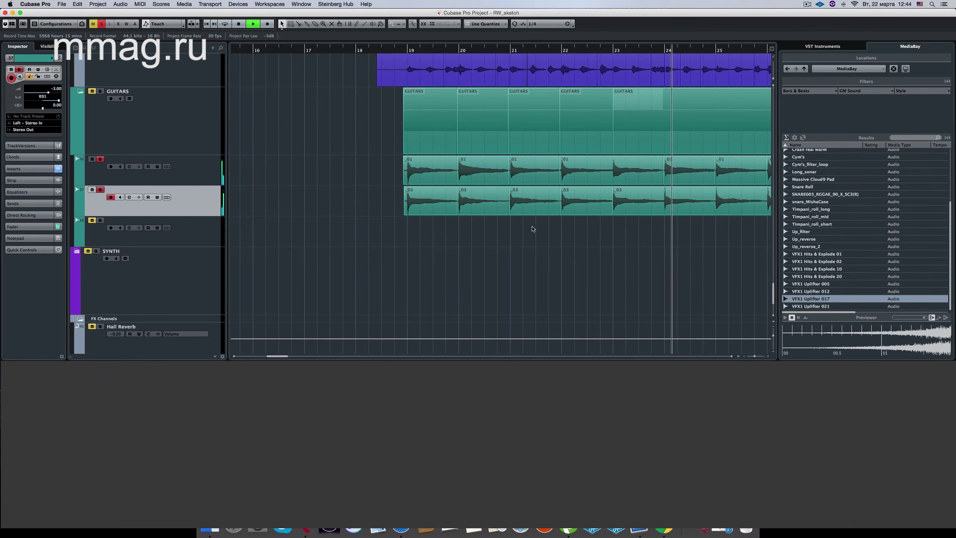
- Lower the lower guitar track's volume slightly while both takes play back
drag(755, 356, 752, 357)
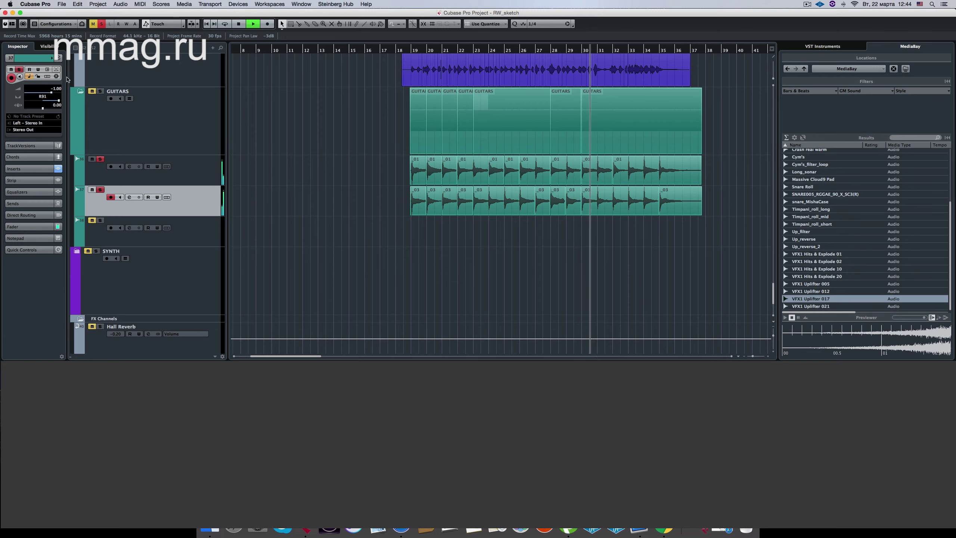
scroll(42, 89, down, 5)
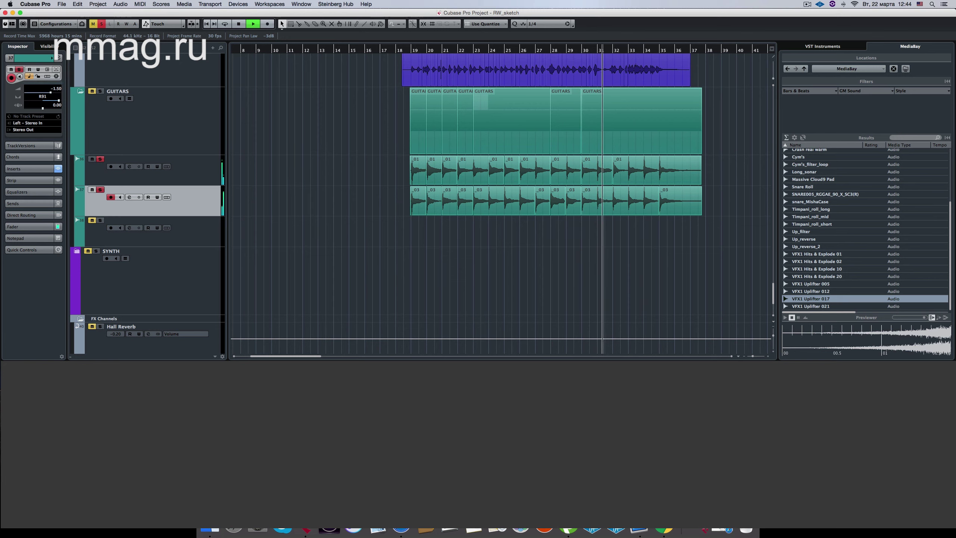